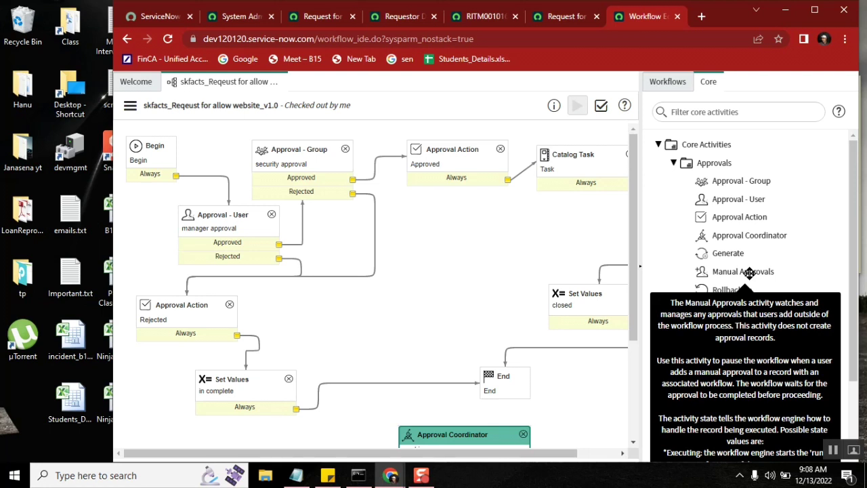
# Add a Manual Approvals activity named "manual" to the workflow, in the space below the Approved approval action.
pyautogui.moveTo(748, 272); pyautogui.dragTo(449, 210)
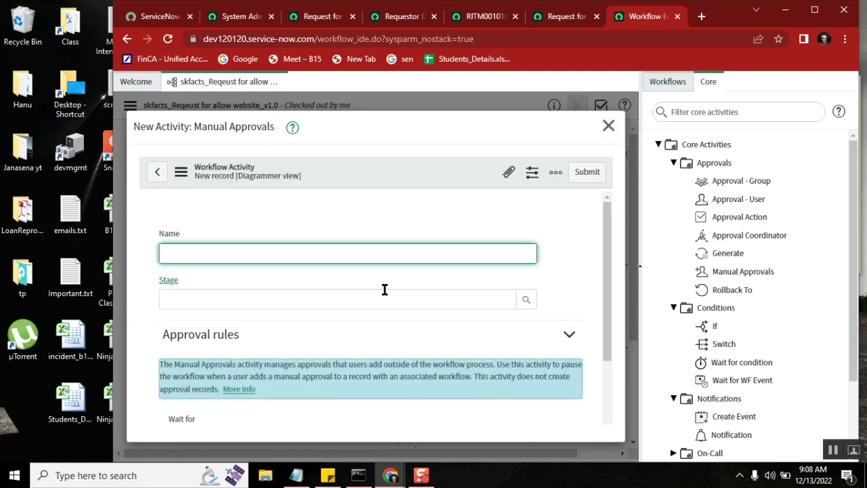
pyautogui.write('manual')
pyautogui.click(586, 171)
# Compare the requested item's approvers list with the manager, security and manual approval activities in the workflow.
pyautogui.click(482, 19)
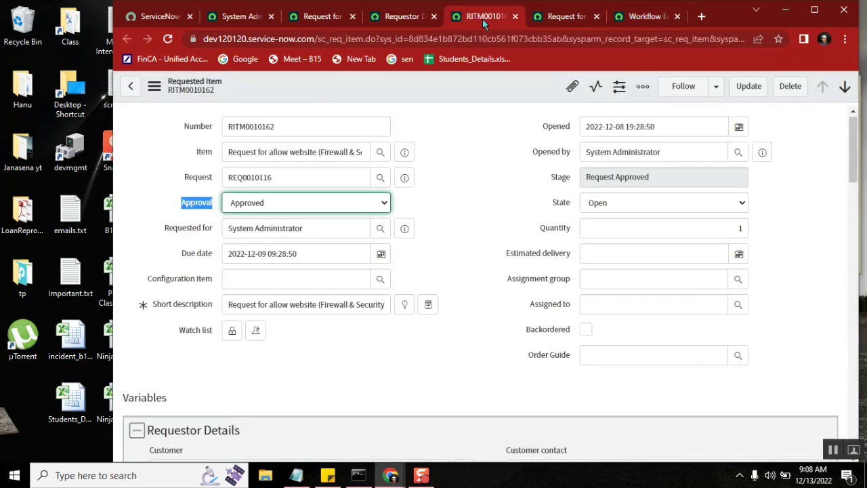
pyautogui.moveTo(856, 142); pyautogui.dragTo(855, 408)
pyautogui.click(224, 282)
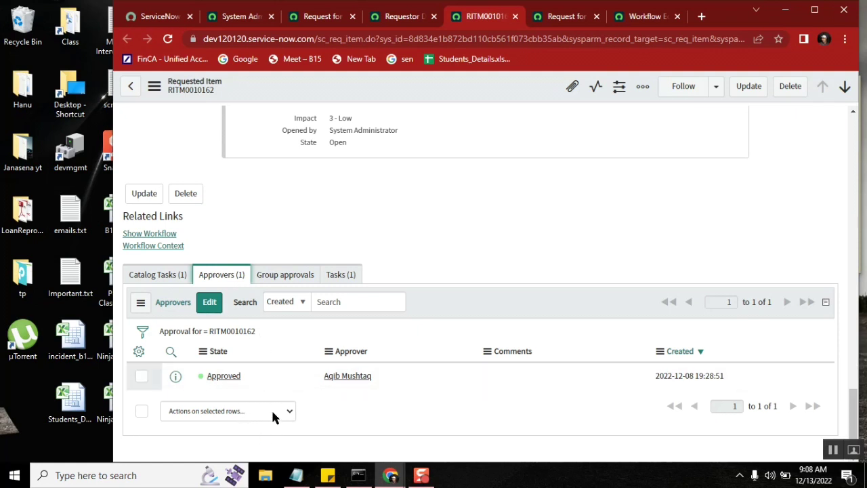
pyautogui.click(647, 16)
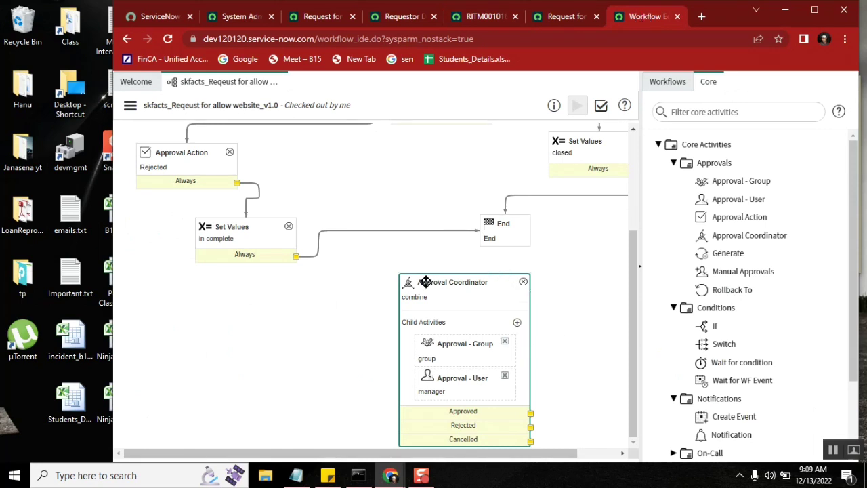
pyautogui.scroll(3, 634, 149)
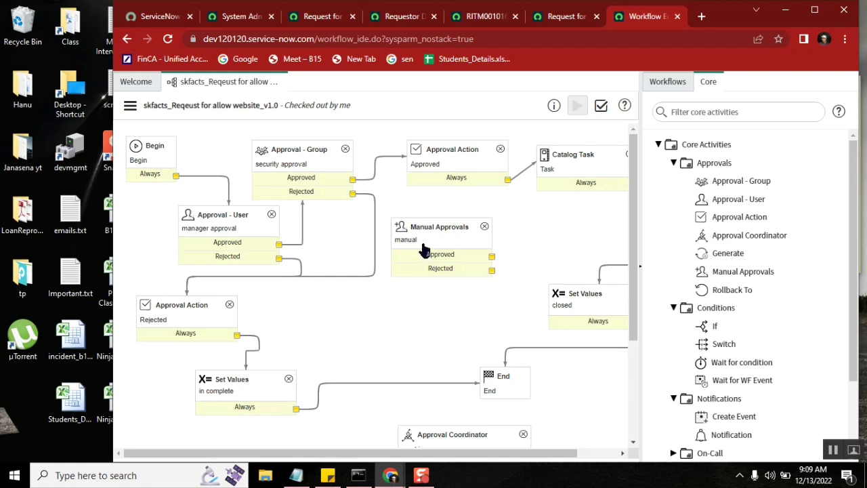
pyautogui.click(484, 17)
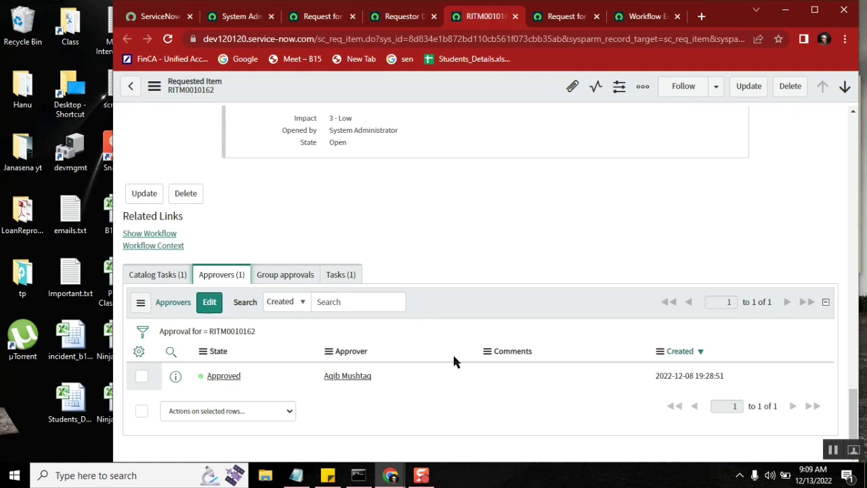
pyautogui.click(633, 15)
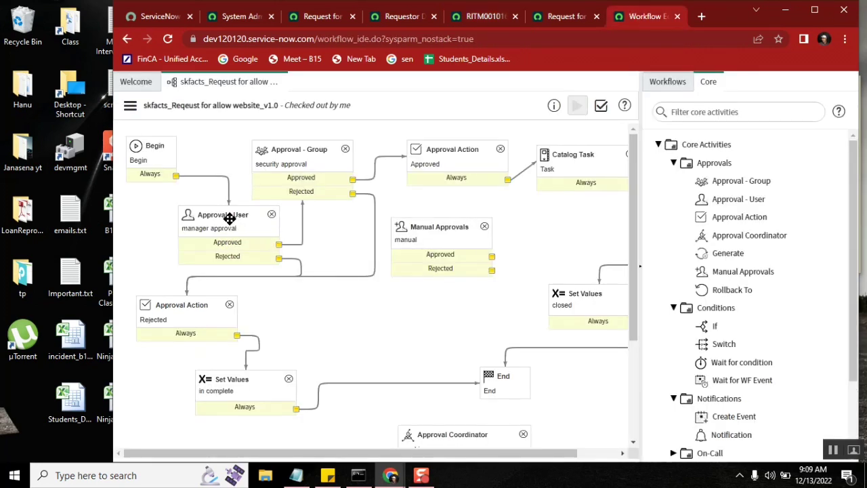
pyautogui.click(212, 230)
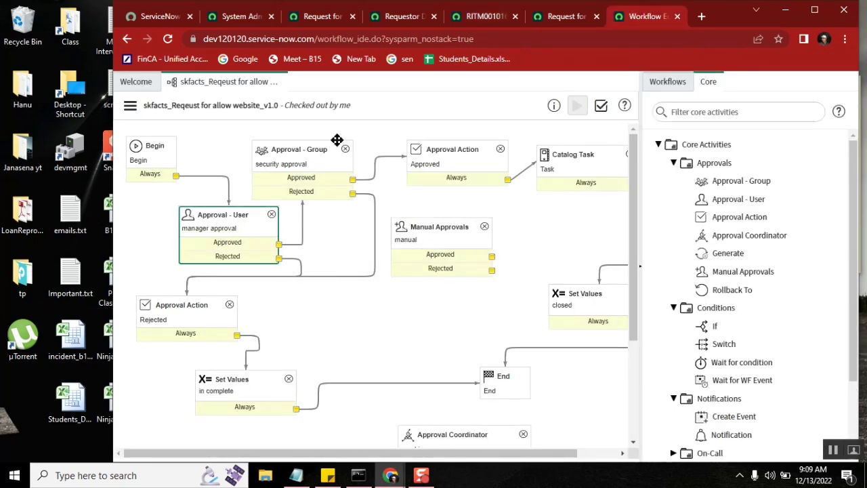
pyautogui.click(304, 158)
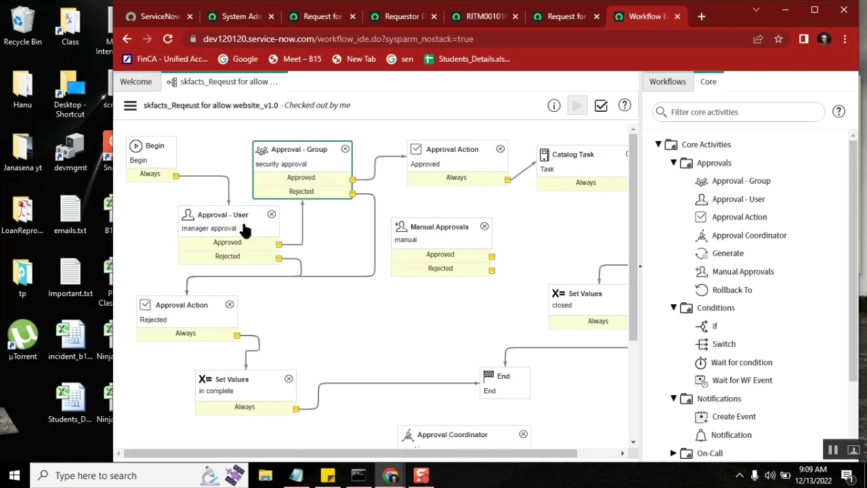
# Add a second user from the collection to the requested item's approvers, save, and check the new entry's state.
pyautogui.click(487, 17)
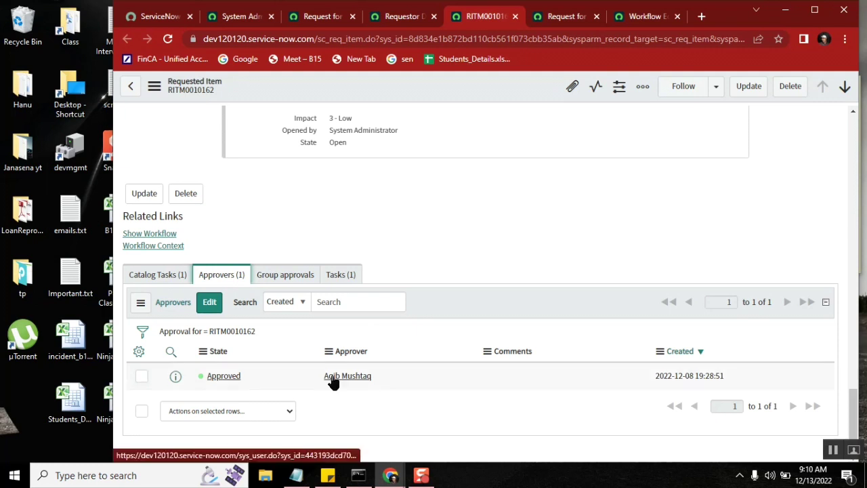
pyautogui.click(210, 303)
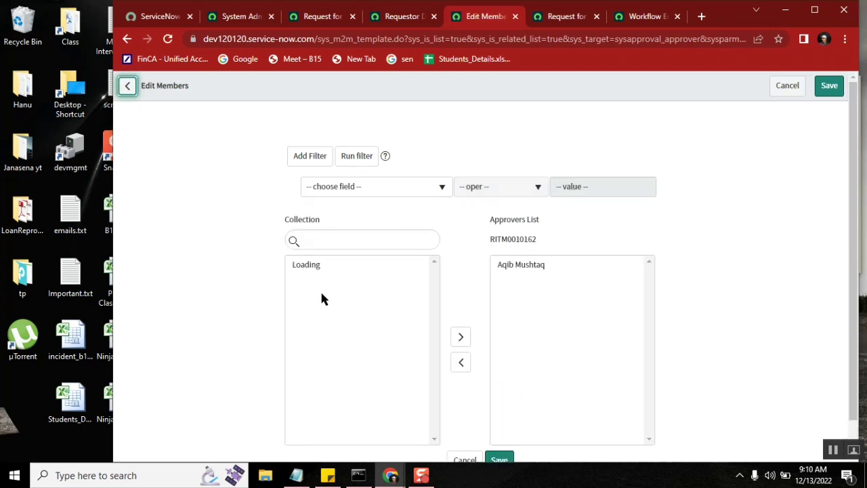
pyautogui.doubleClick(308, 306)
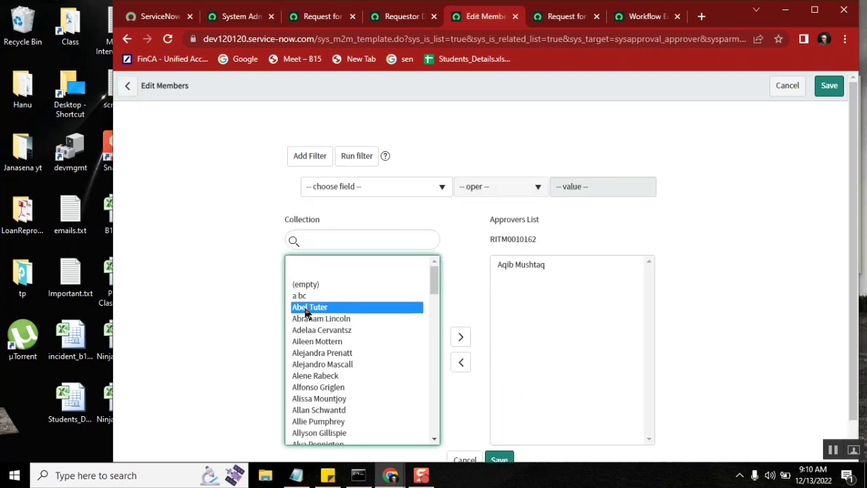
pyautogui.click(828, 85)
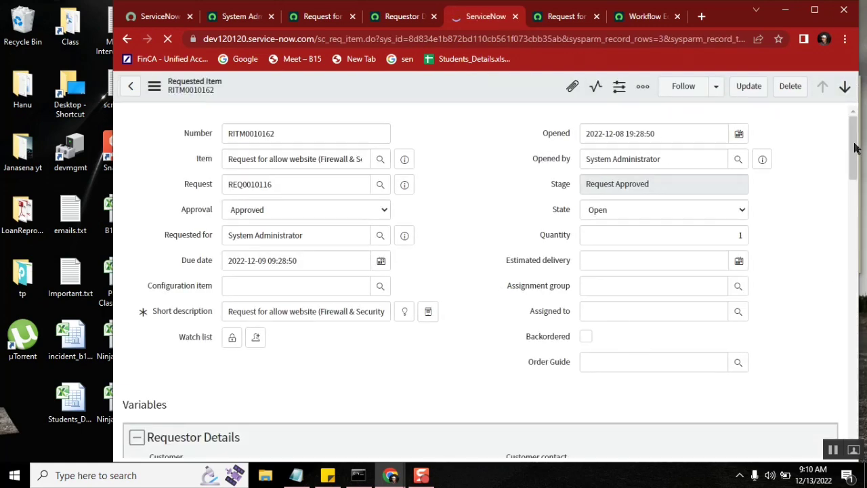
pyautogui.moveTo(855, 163); pyautogui.dragTo(845, 441)
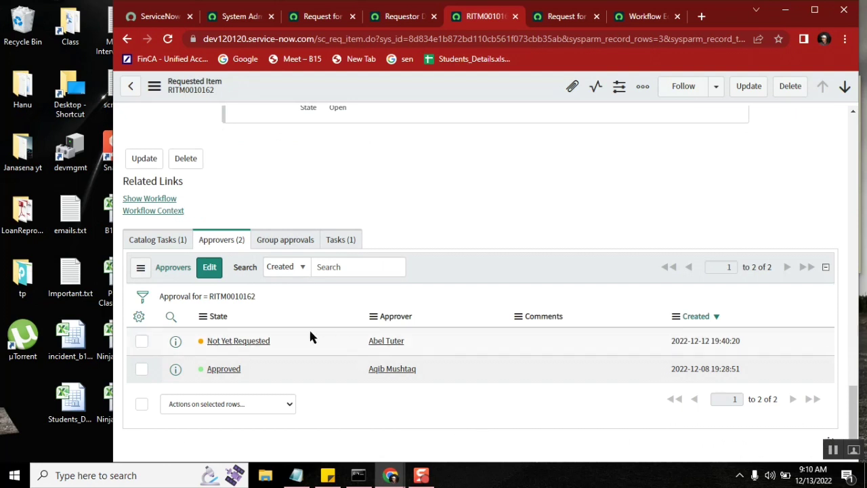
pyautogui.moveTo(271, 344); pyautogui.dragTo(202, 345)
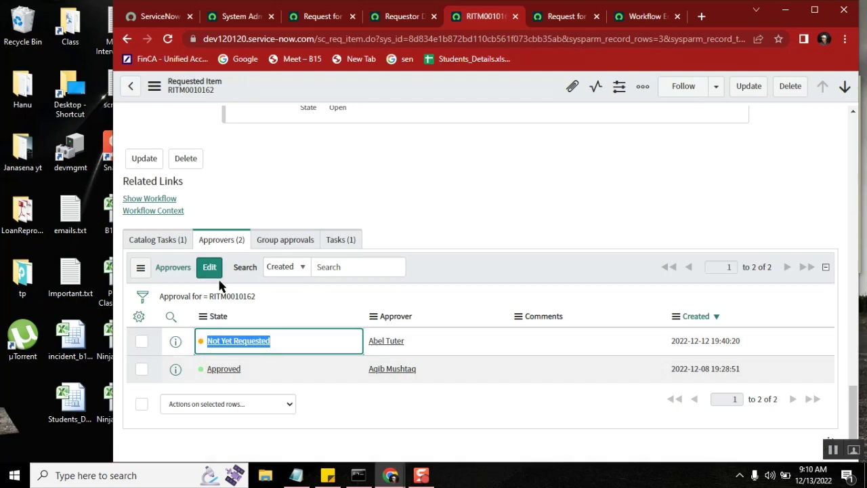
pyautogui.click(640, 16)
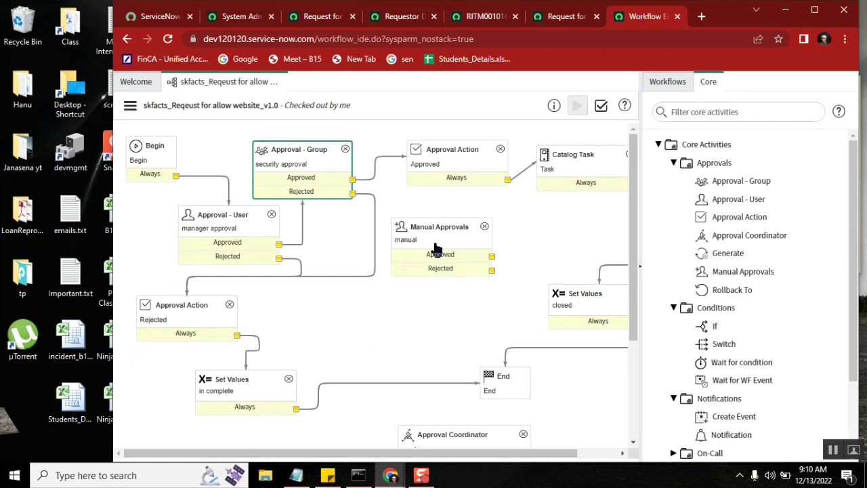
pyautogui.click(482, 16)
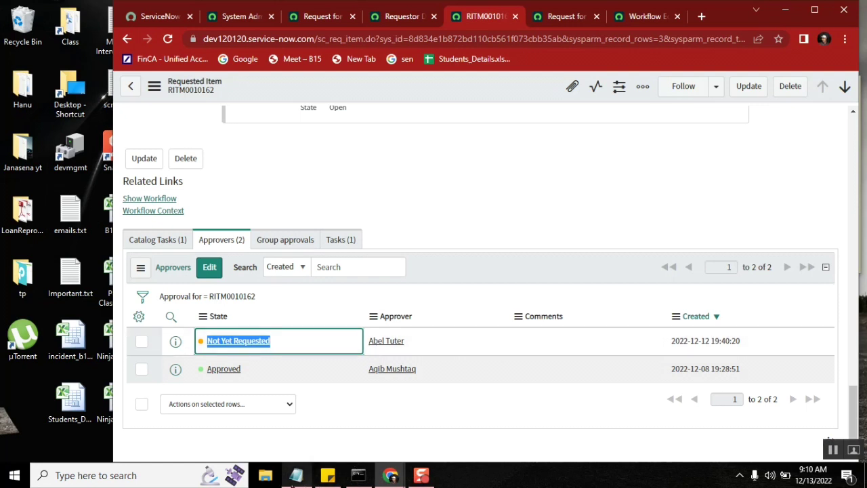
# Switch to the Notepad notes and add the lines "one apprval user approval:", "who." and "RITM -" below "Approval user".
pyautogui.click(296, 474)
pyautogui.click(421, 214)
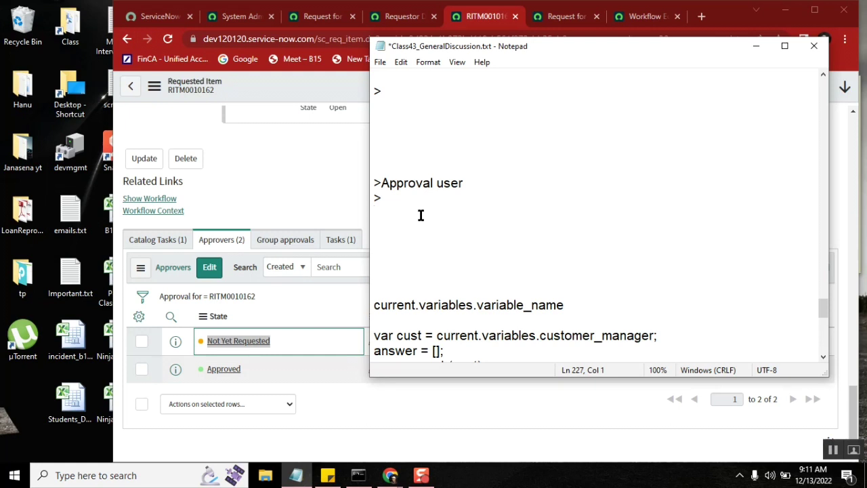
pyautogui.write('one apprval user approval:')
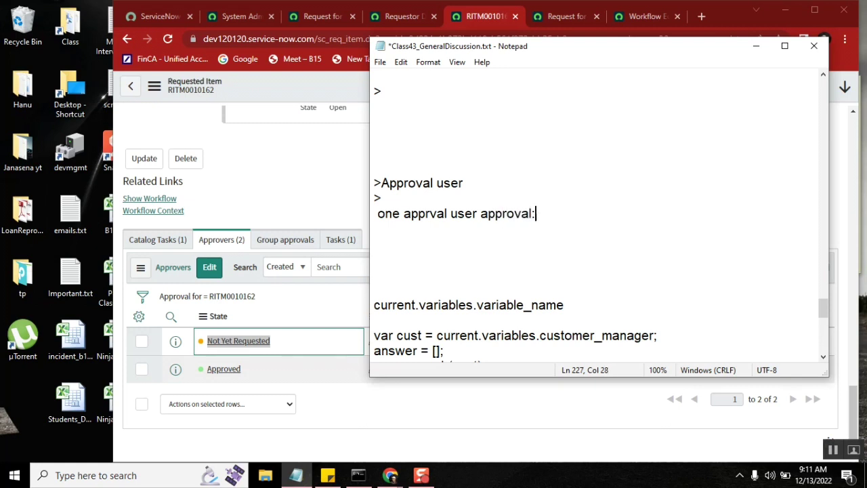
pyautogui.press('Return')
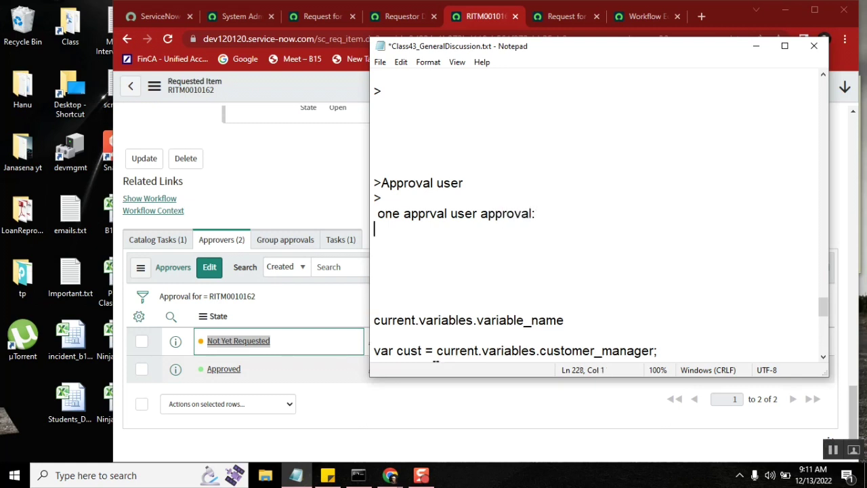
pyautogui.write('who.')
pyautogui.press('Return')
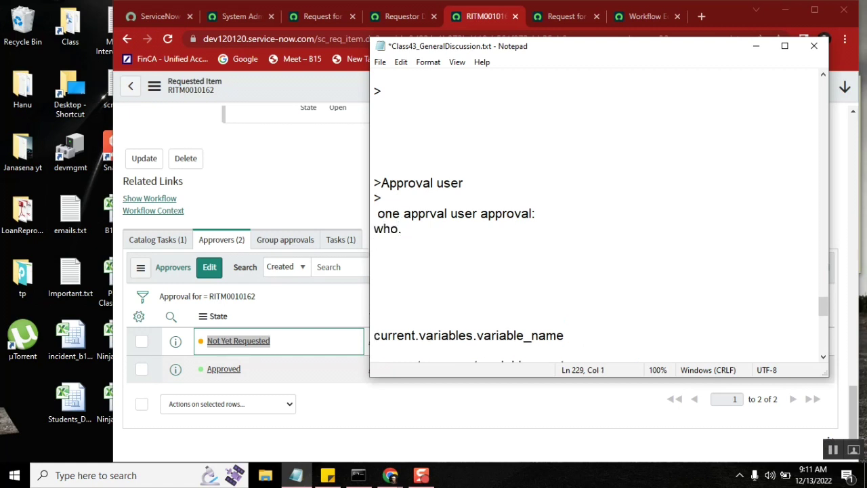
pyautogui.write('RITM -')
# Examine the manually added and the workflow-generated approver on the requested item, and compare them with the RITM note.
pyautogui.click(474, 16)
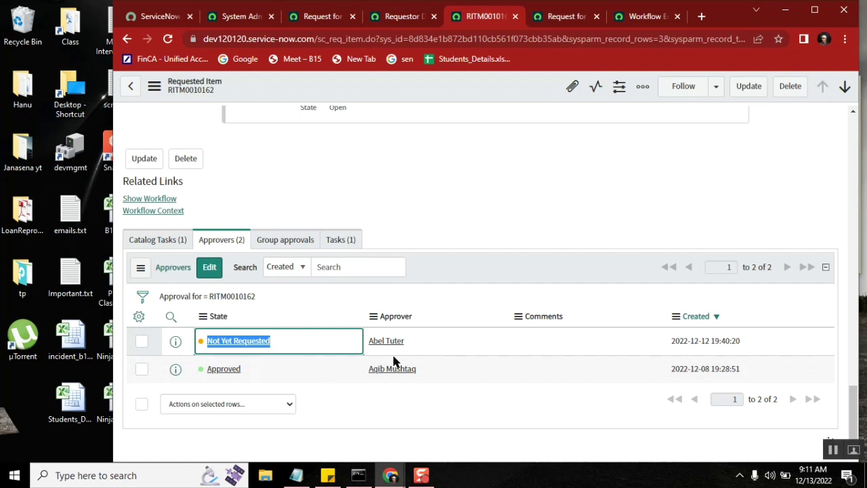
pyautogui.moveTo(428, 339); pyautogui.dragTo(368, 341)
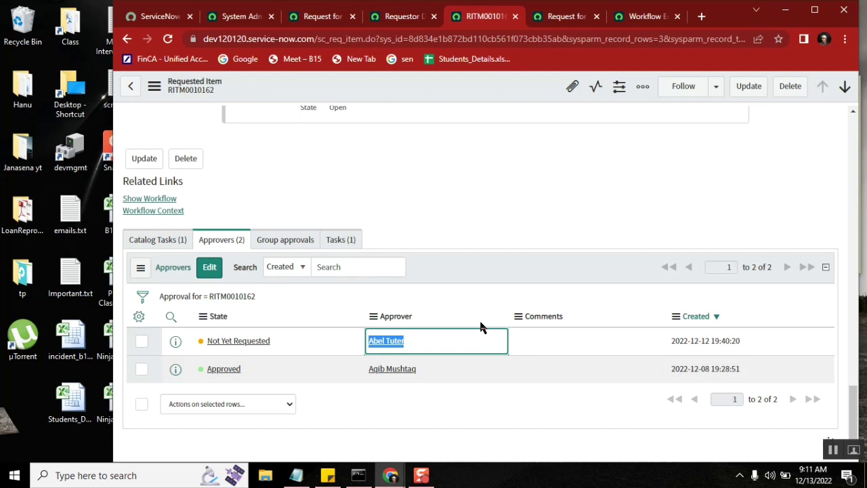
pyautogui.click(434, 227)
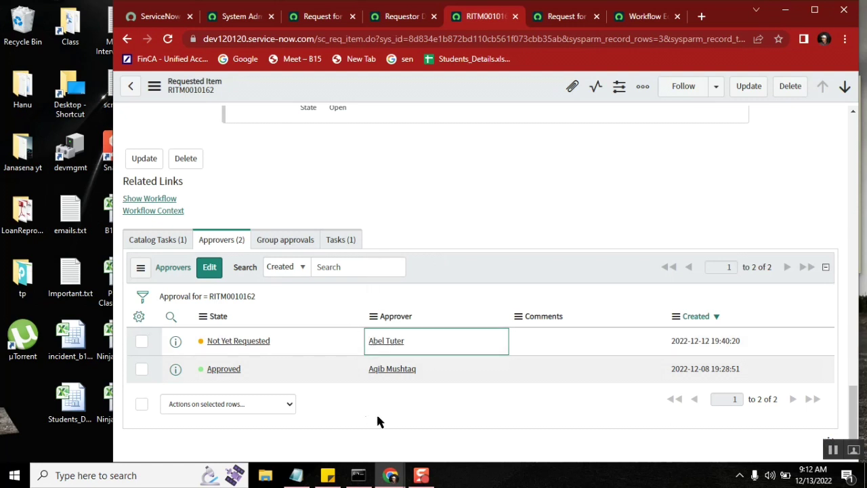
pyautogui.moveTo(426, 367); pyautogui.dragTo(367, 373)
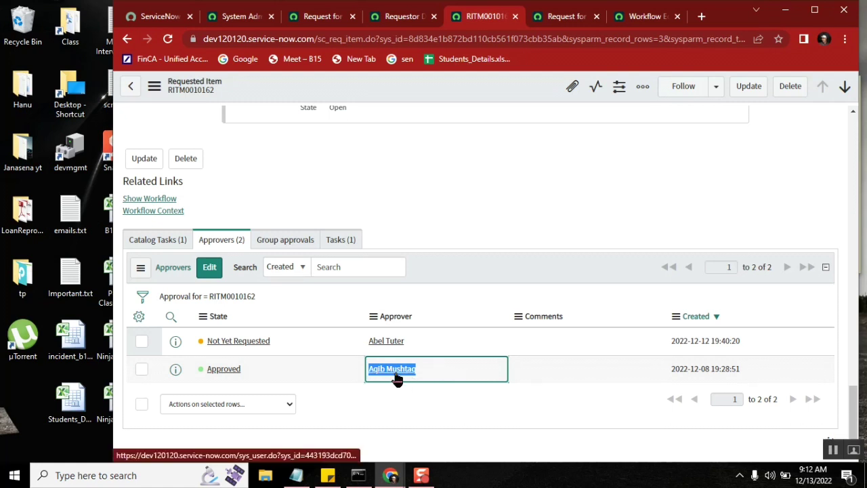
pyautogui.click(446, 235)
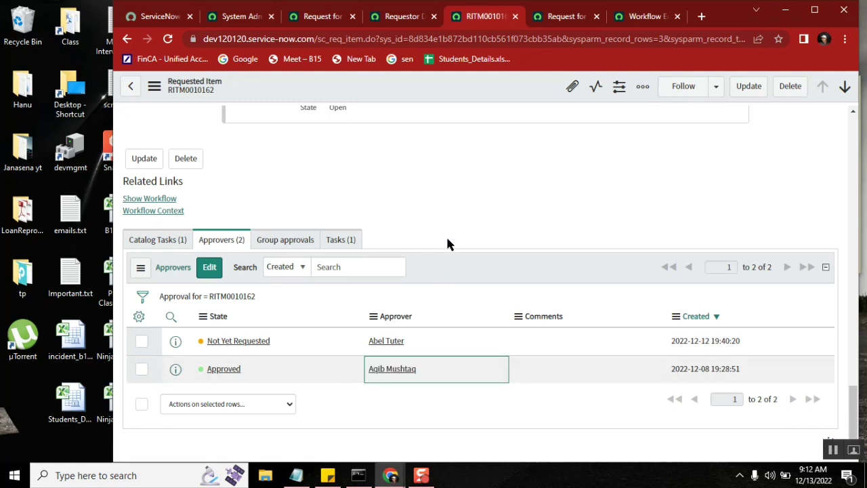
pyautogui.click(296, 476)
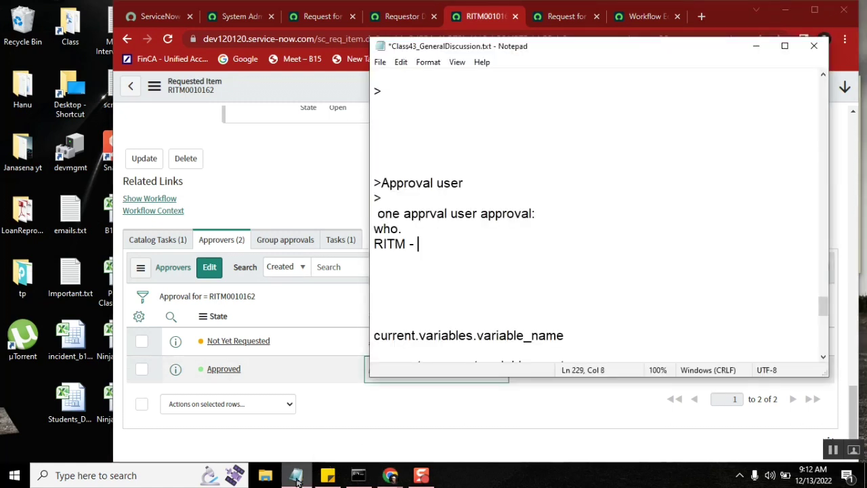
pyautogui.doubleClick(392, 243)
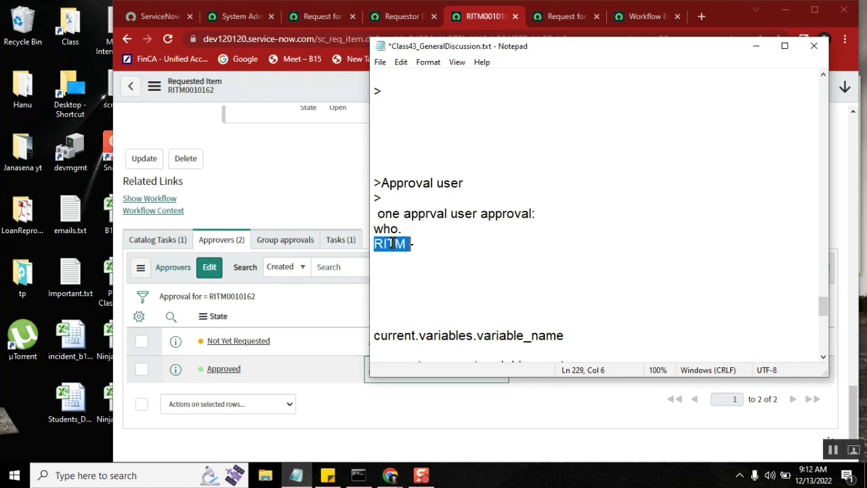
pyautogui.click(452, 238)
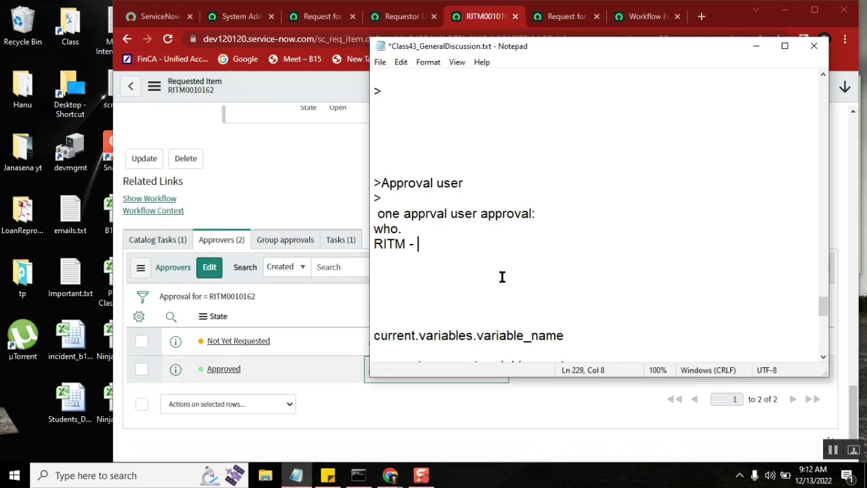
# In the workflow editor, move the Approved approval action aside and reroute the security approval's Approved transition to the Manual Approvals activity.
pyautogui.click(645, 17)
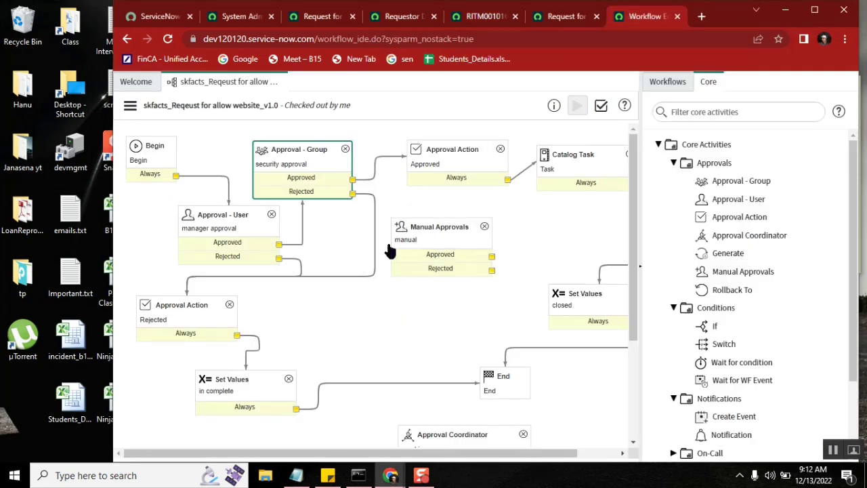
pyautogui.click(457, 225)
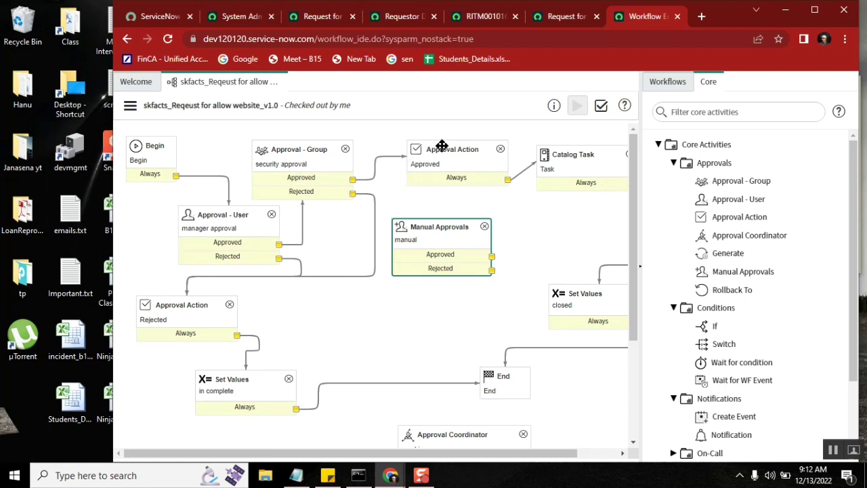
pyautogui.moveTo(442, 146); pyautogui.dragTo(472, 138)
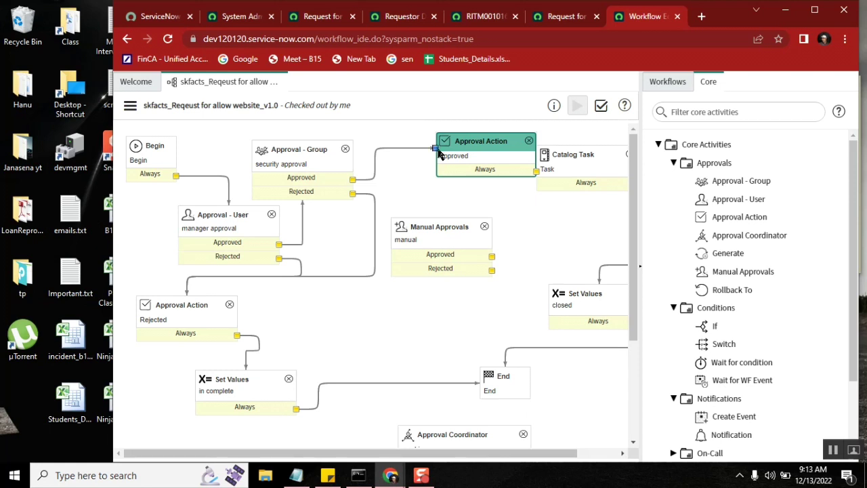
pyautogui.moveTo(438, 152); pyautogui.dragTo(429, 245)
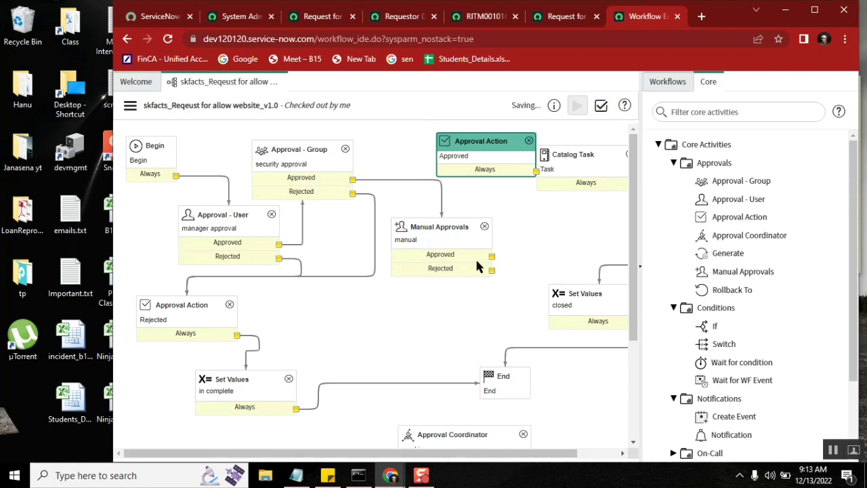
pyautogui.moveTo(494, 141); pyautogui.dragTo(498, 134)
pyautogui.click(483, 17)
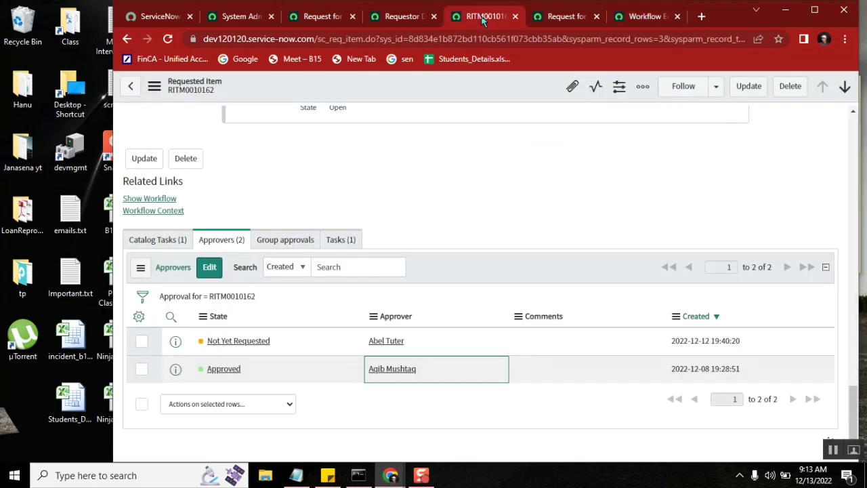
pyautogui.click(633, 21)
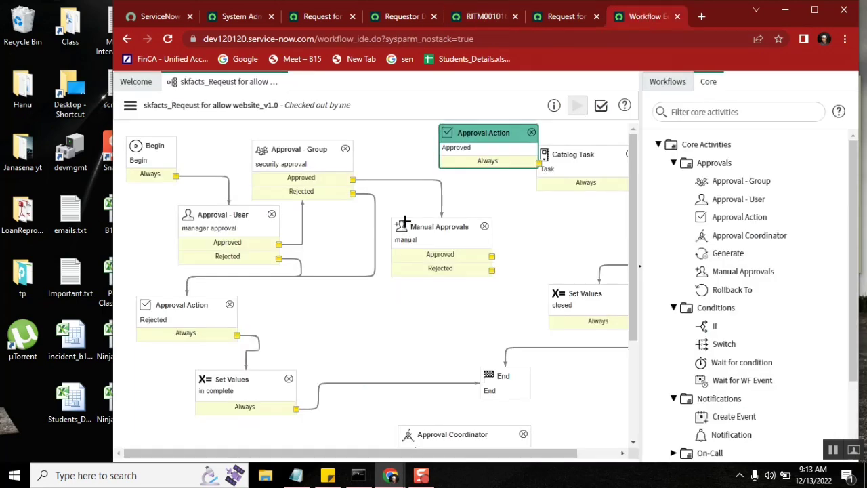
# Open the Manual Approvals activity's properties, review its wait and rejection rules, and close them without changes.
pyautogui.doubleClick(440, 248)
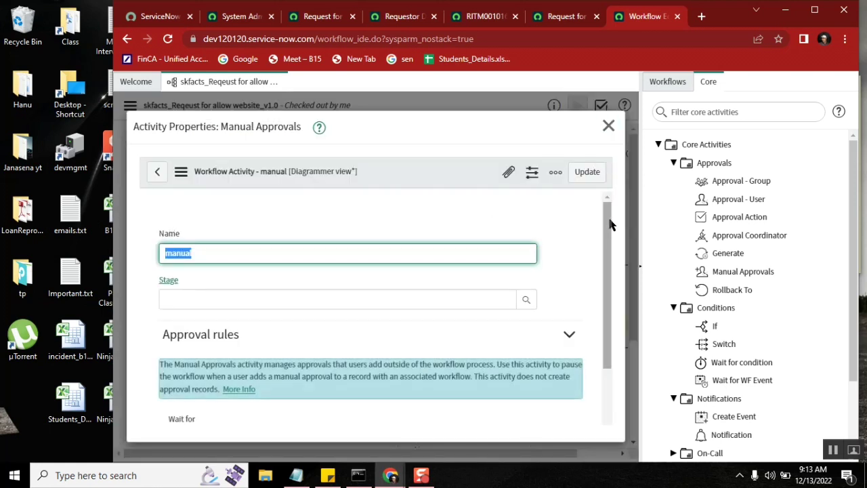
pyautogui.moveTo(609, 224); pyautogui.dragTo(609, 368)
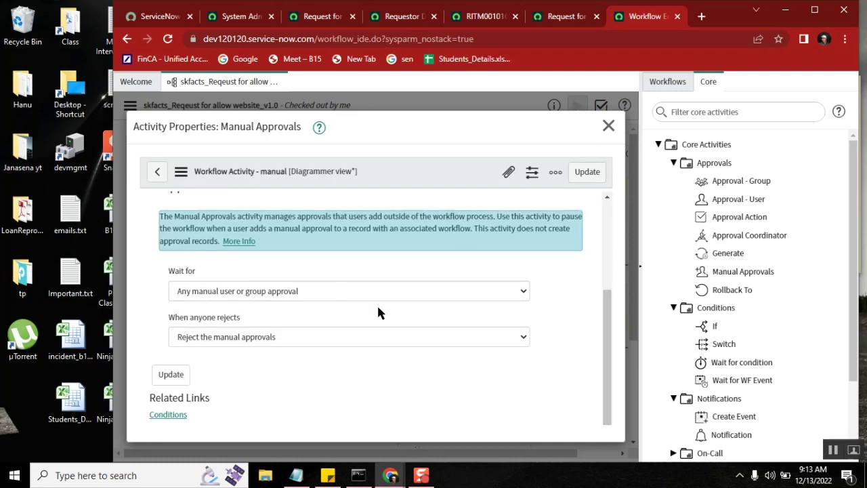
pyautogui.moveTo(612, 325); pyautogui.dragTo(608, 251)
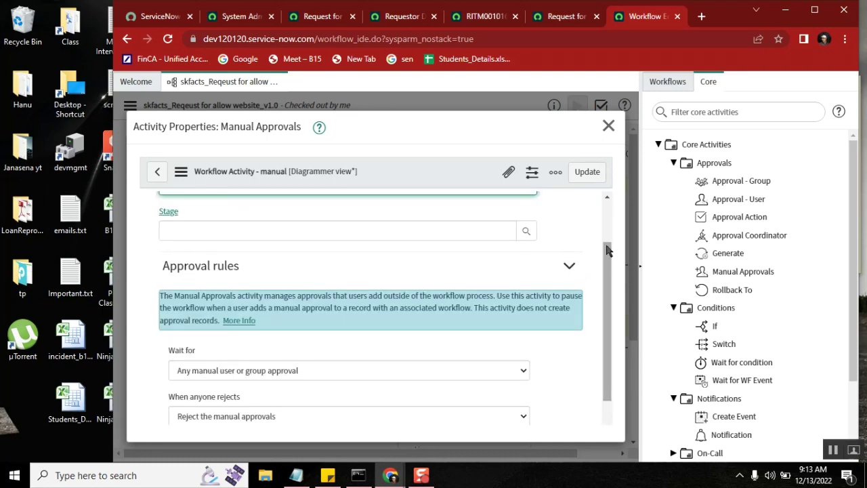
pyautogui.click(608, 126)
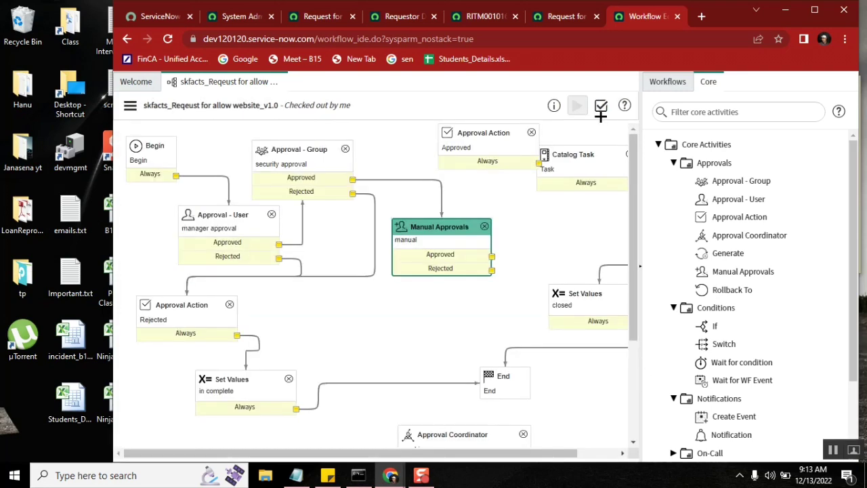
pyautogui.doubleClick(437, 247)
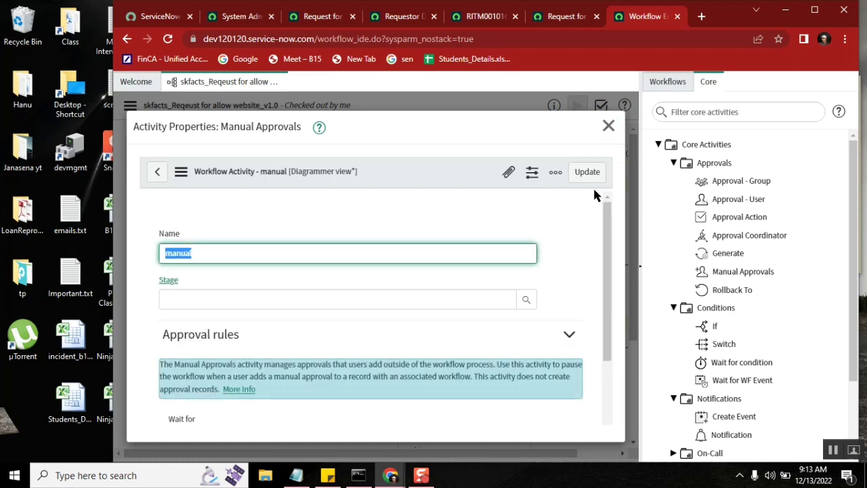
pyautogui.click(608, 125)
# Compare the manually added and workflow-generated approvers on the requested item, and relate them to the Manual Approvals activity in the workflow editor.
pyautogui.click(482, 17)
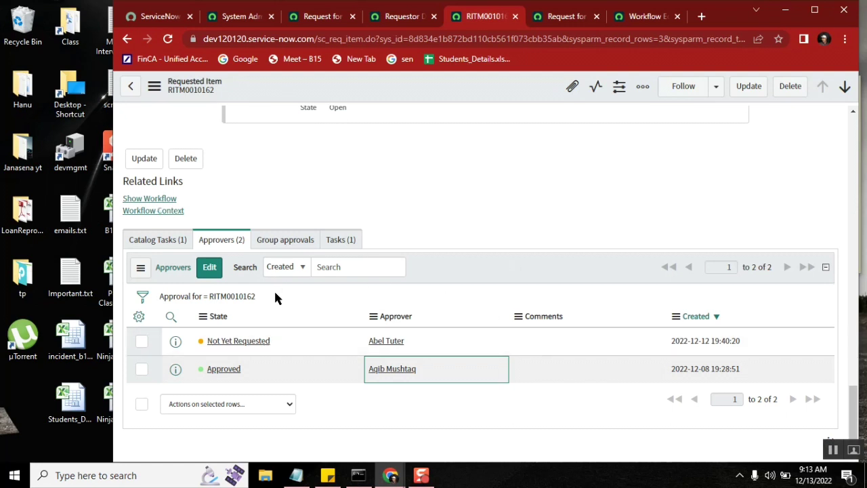
pyautogui.moveTo(415, 343); pyautogui.dragTo(373, 341)
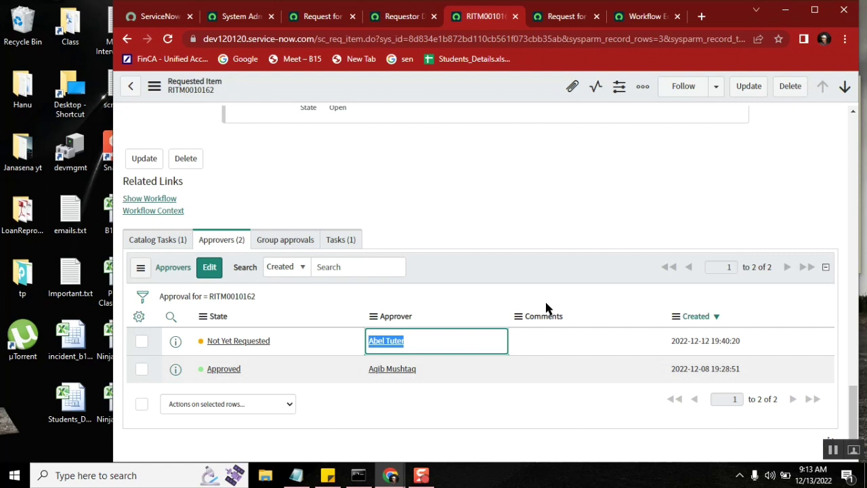
pyautogui.press('Escape')
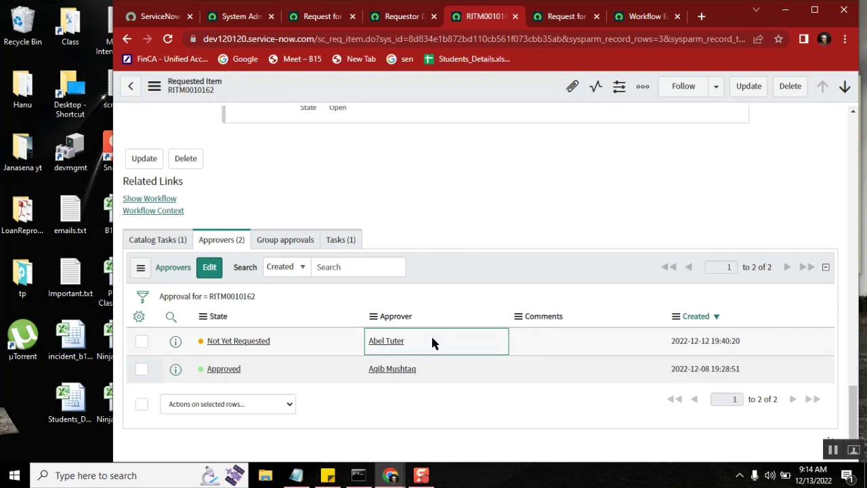
pyautogui.click(416, 343)
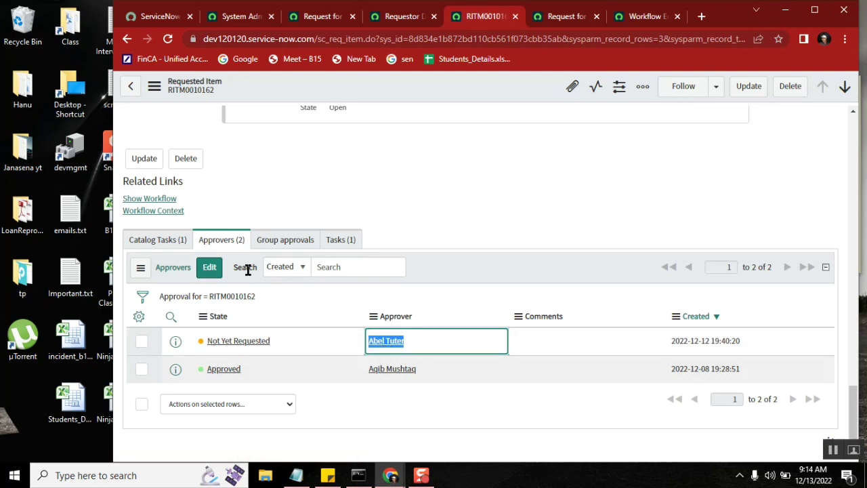
pyautogui.click(434, 372)
pyautogui.click(367, 369)
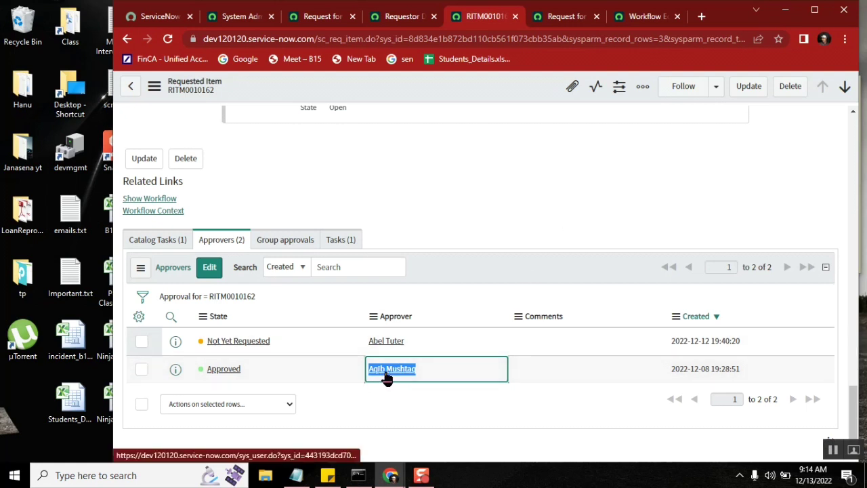
pyautogui.click(411, 335)
pyautogui.click(411, 335)
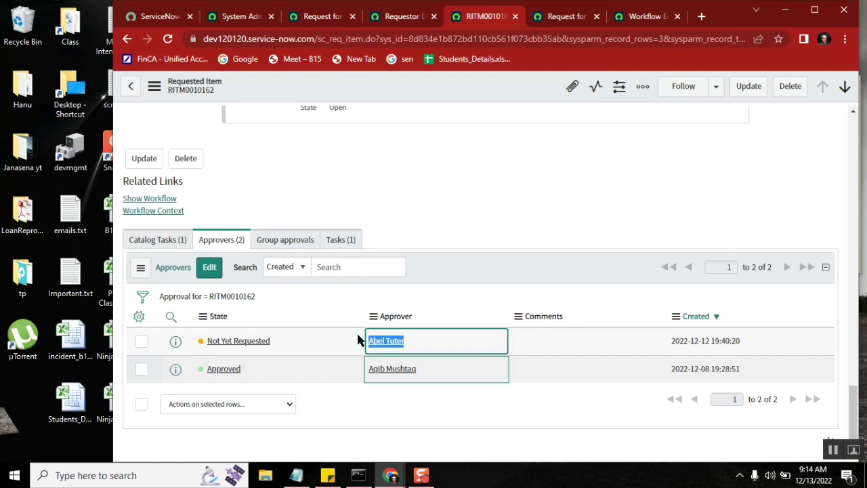
pyautogui.click(441, 180)
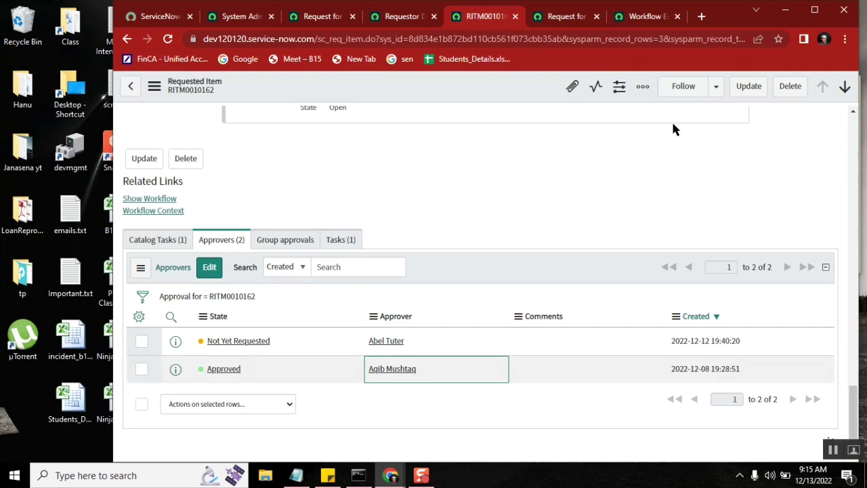
pyautogui.click(638, 19)
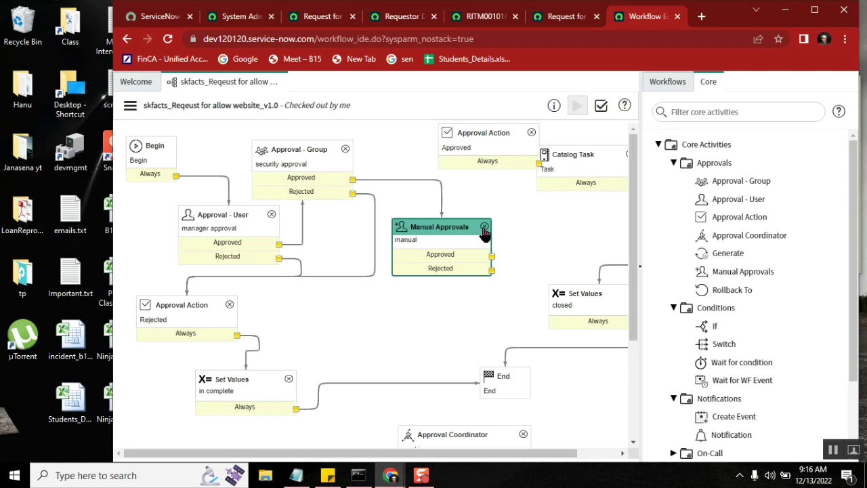
pyautogui.click(475, 17)
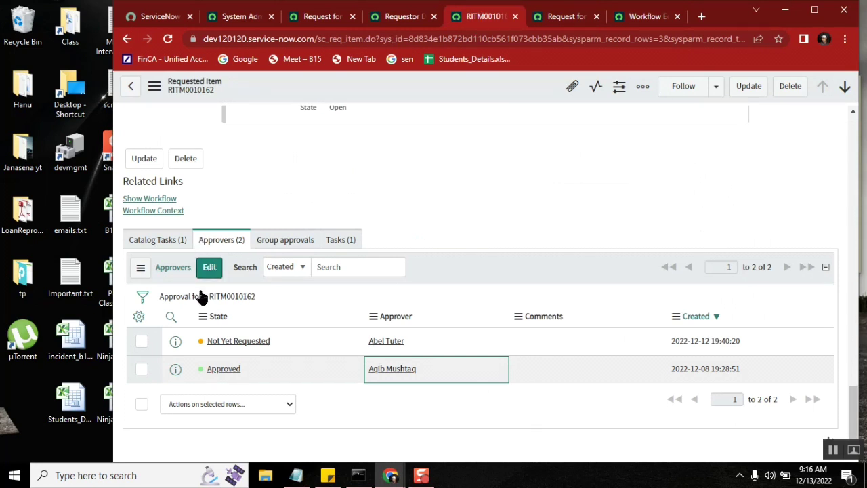
pyautogui.click(205, 269)
pyautogui.rightClick(392, 317)
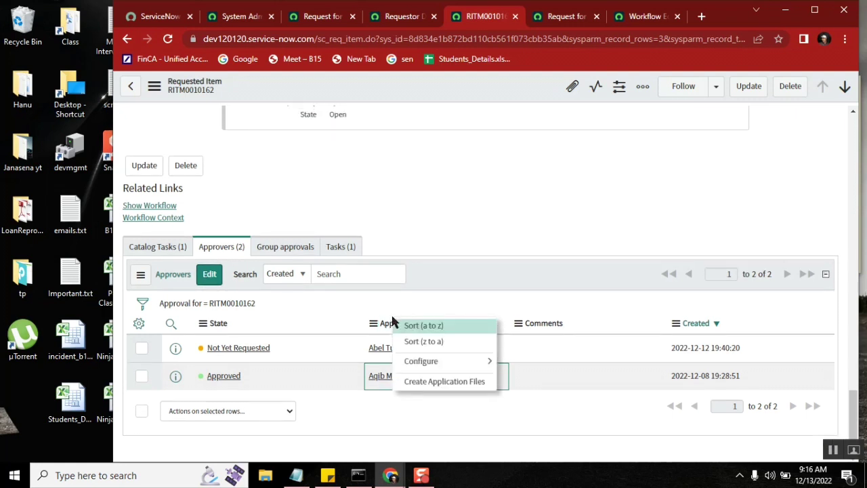
pyautogui.moveTo(425, 364)
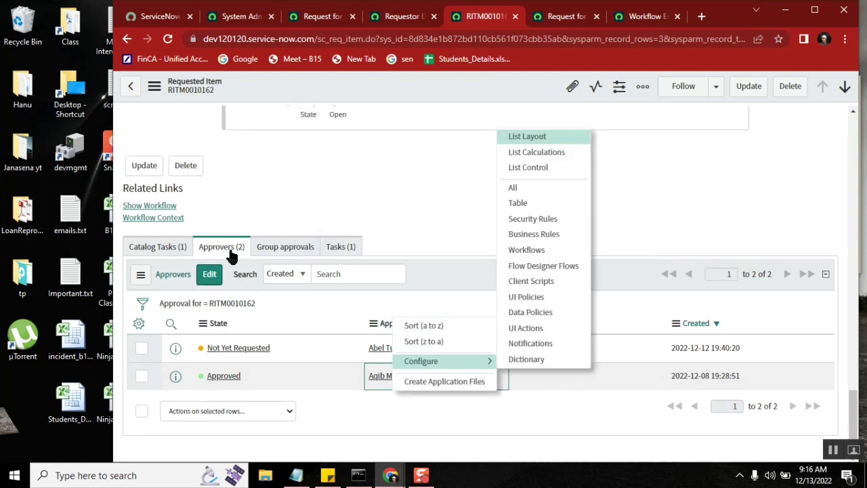
pyautogui.click(420, 273)
pyautogui.rightClick(421, 273)
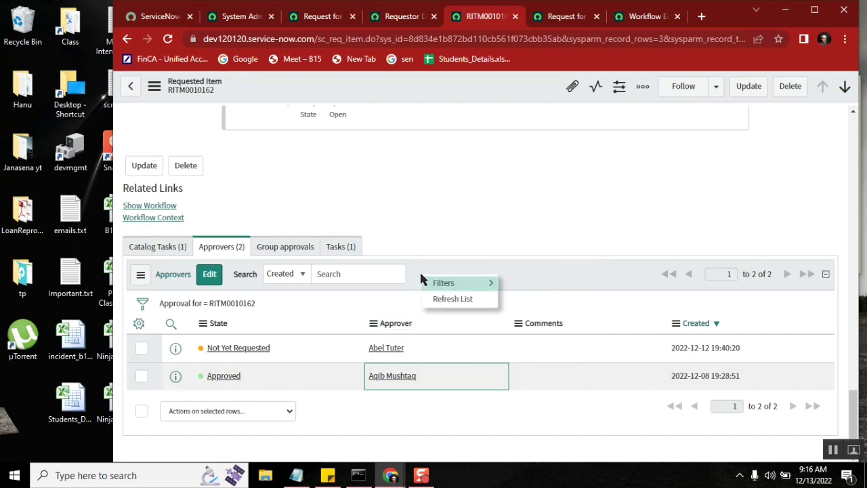
pyautogui.moveTo(454, 284)
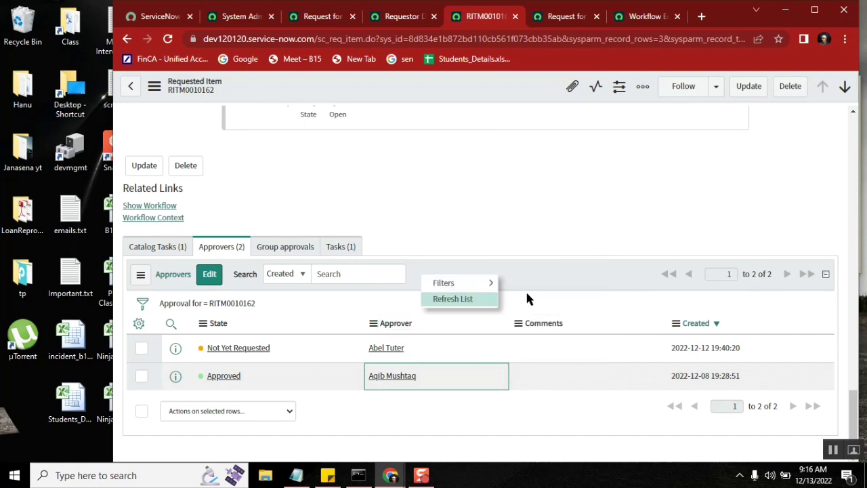
pyautogui.click(503, 201)
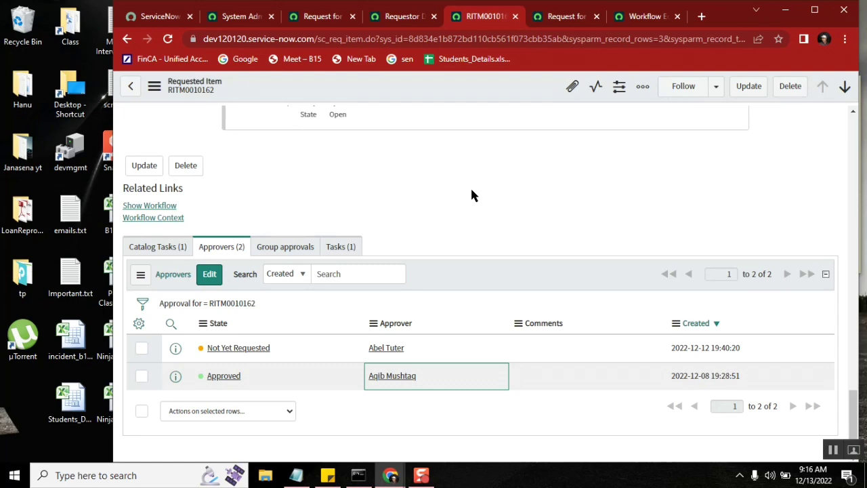
# Trace the security approval, Manual Approvals and Catalog Task activities in the workflow editor, and check the manually added approver's state on the requested item.
pyautogui.click(636, 19)
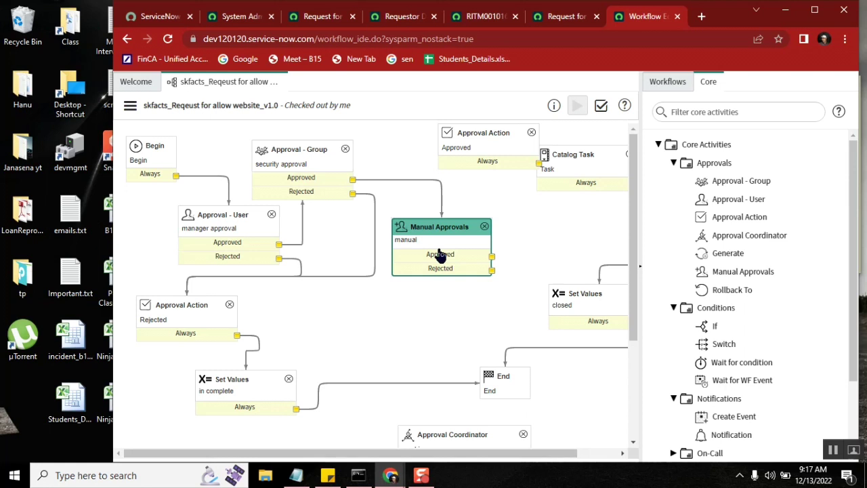
pyautogui.click(305, 150)
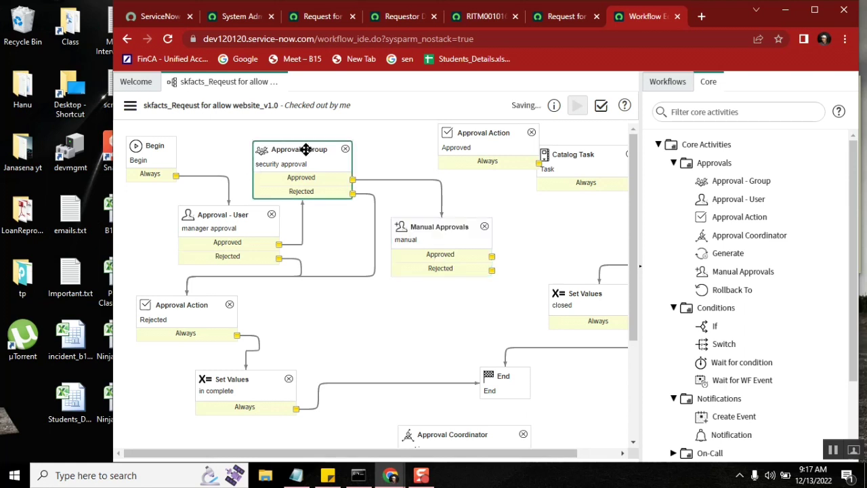
pyautogui.click(574, 161)
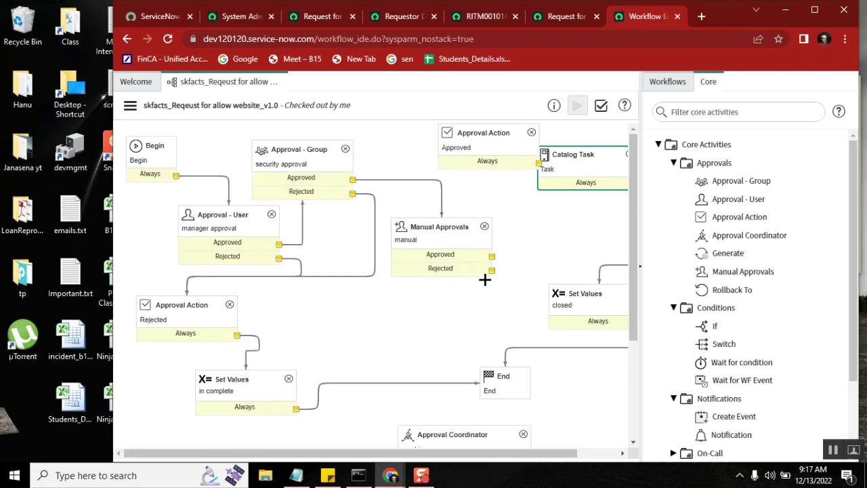
pyautogui.click(441, 233)
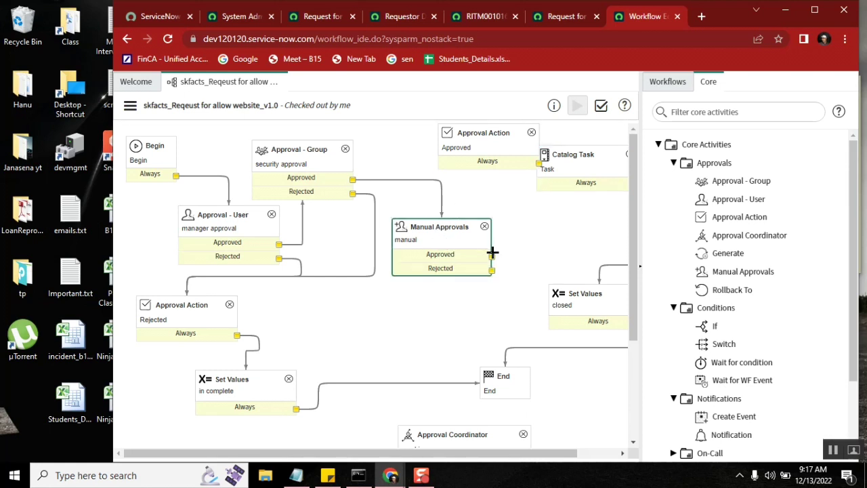
pyautogui.click(572, 171)
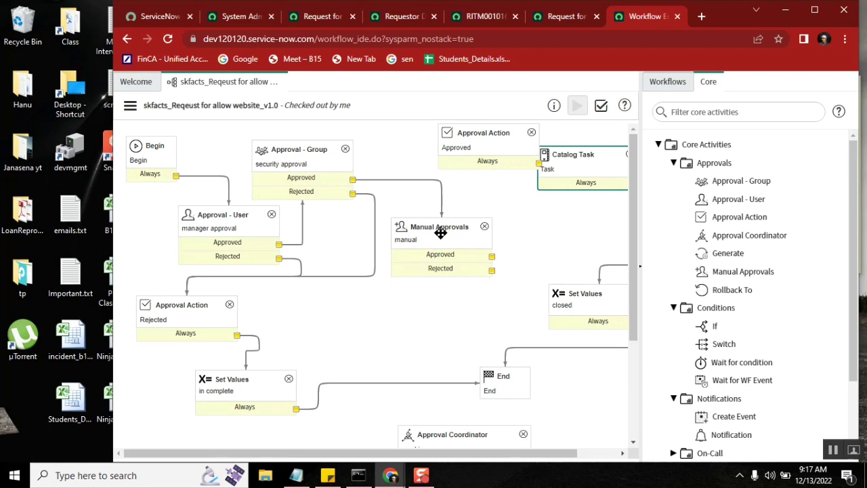
pyautogui.click(482, 21)
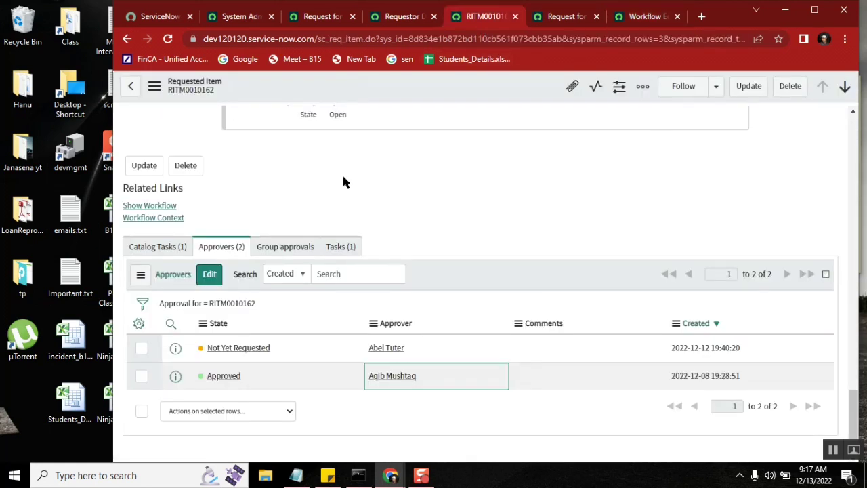
pyautogui.tripleClick(285, 349)
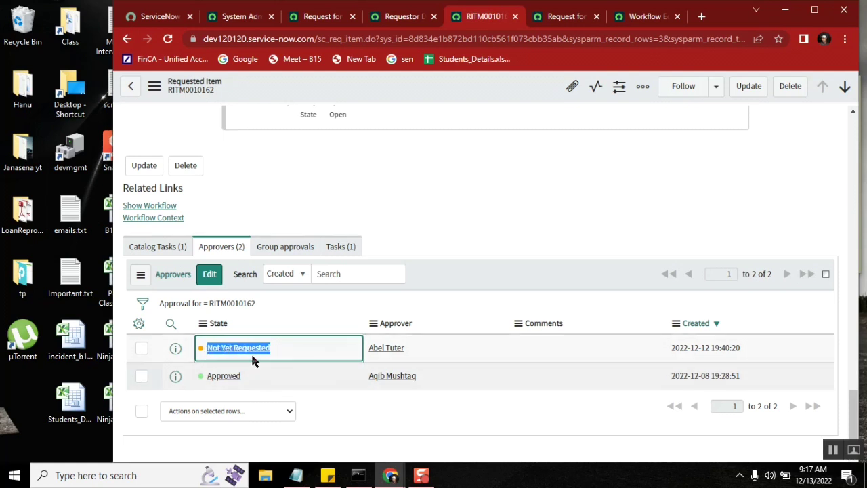
pyautogui.click(209, 275)
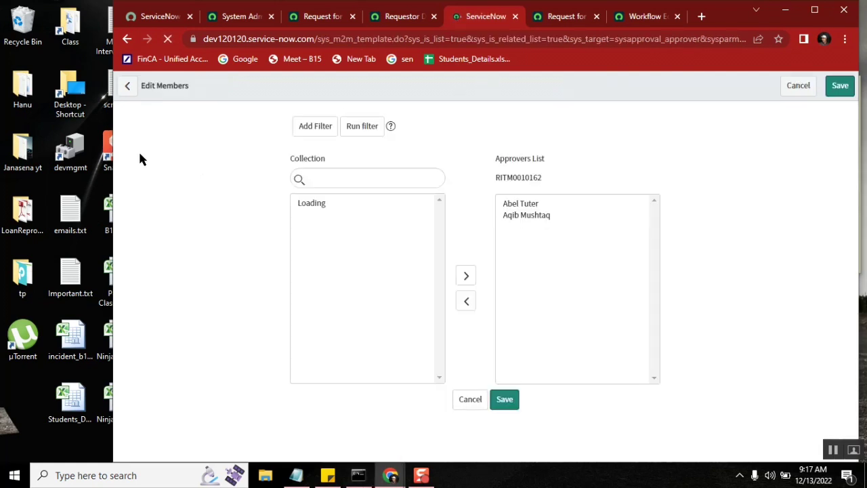
pyautogui.click(127, 39)
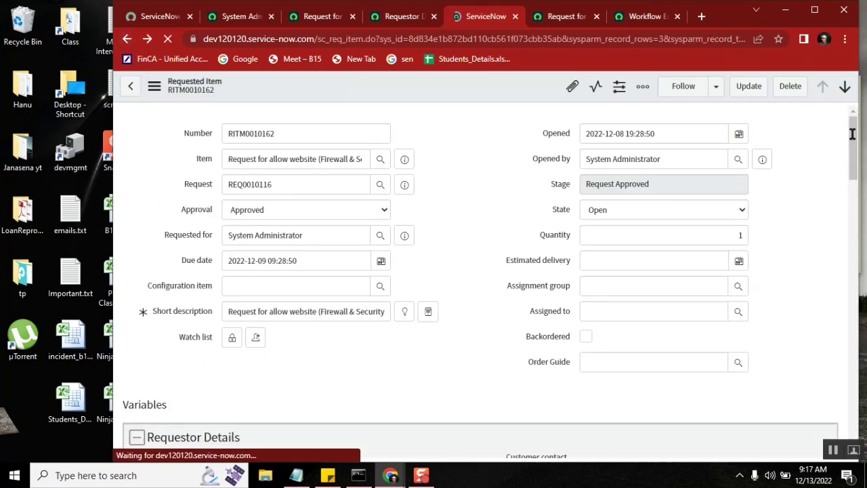
pyautogui.moveTo(852, 133); pyautogui.dragTo(835, 410)
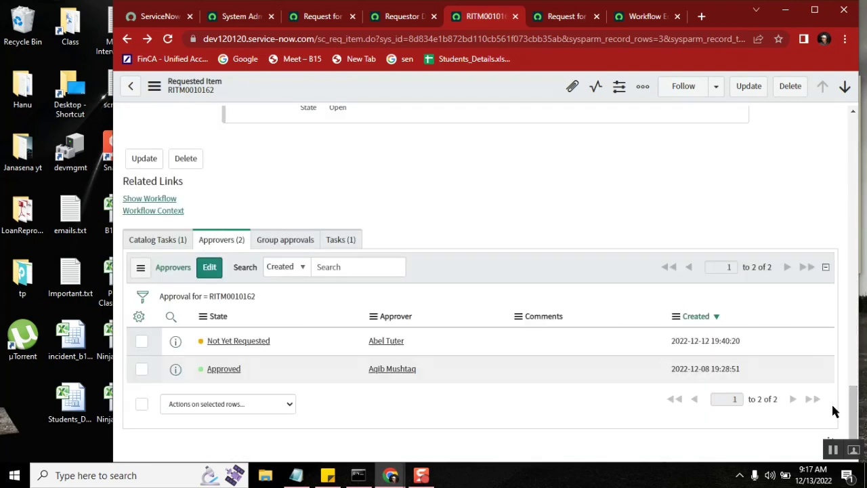
# Show the requested item's running workflow and inspect the security approval's execution details.
pyautogui.click(155, 198)
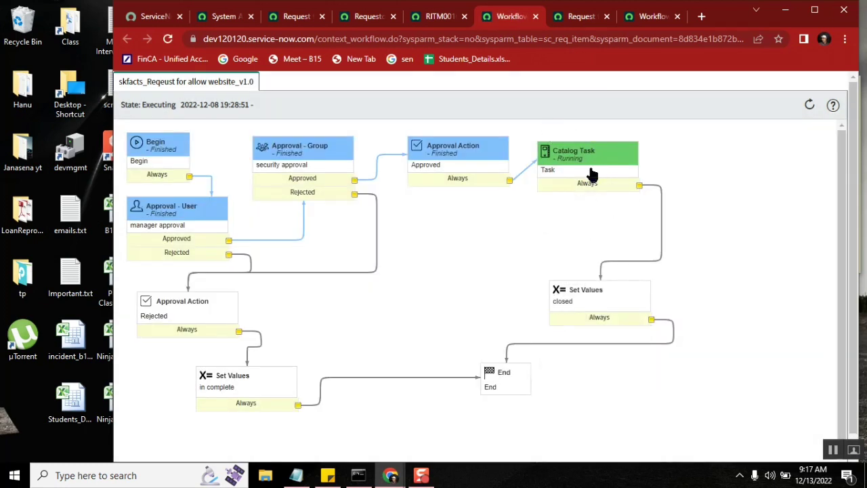
pyautogui.moveTo(312, 156)
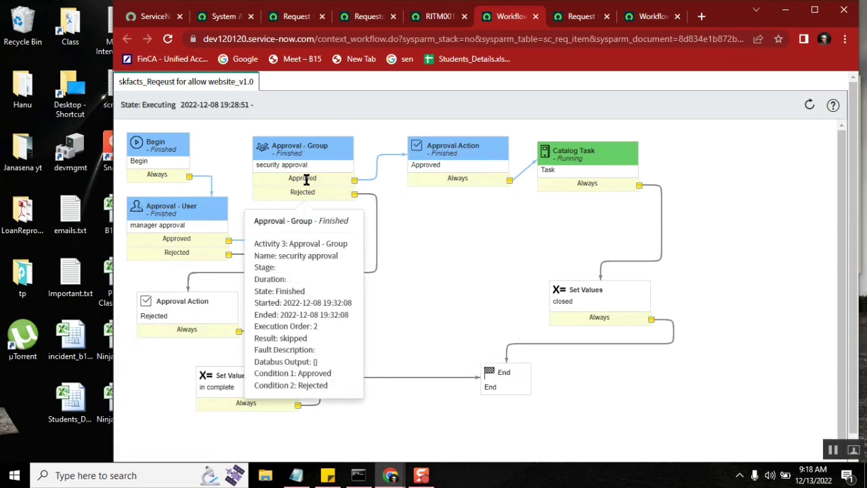
# Add four more users from the collection to the requested item's approvers list, save, and return to its Approvers related list.
pyautogui.click(436, 22)
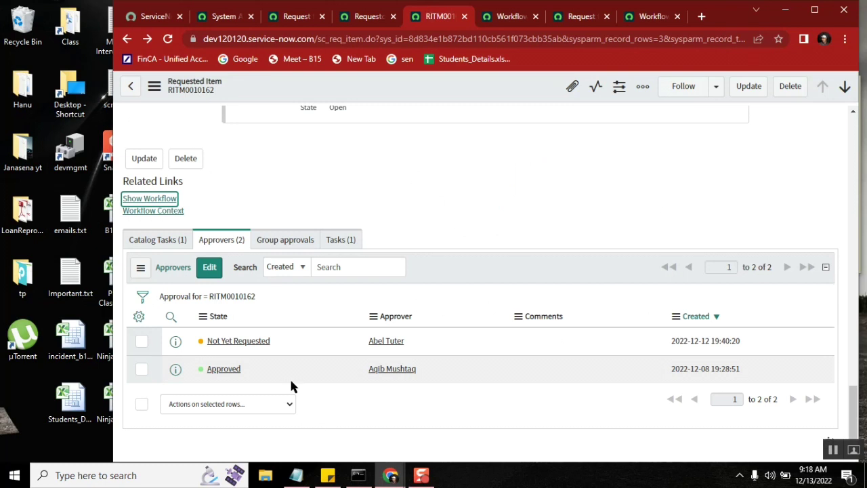
pyautogui.click(210, 269)
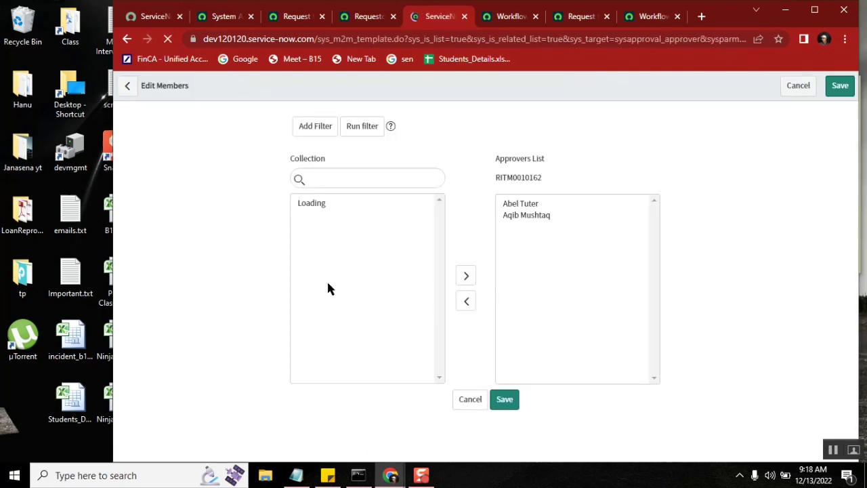
pyautogui.moveTo(319, 353); pyautogui.dragTo(317, 388)
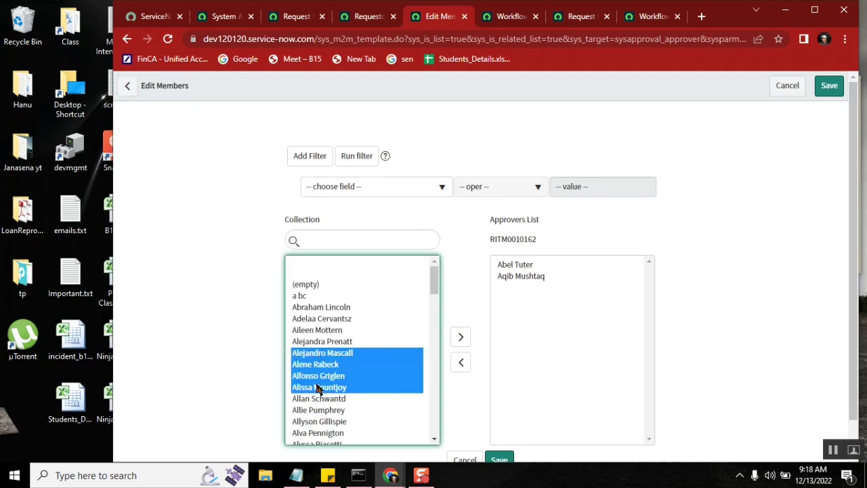
pyautogui.click(460, 338)
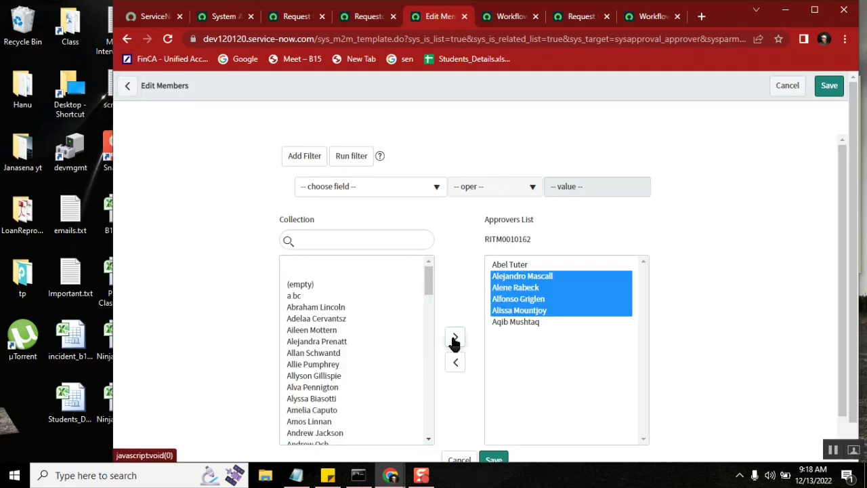
pyautogui.click(829, 86)
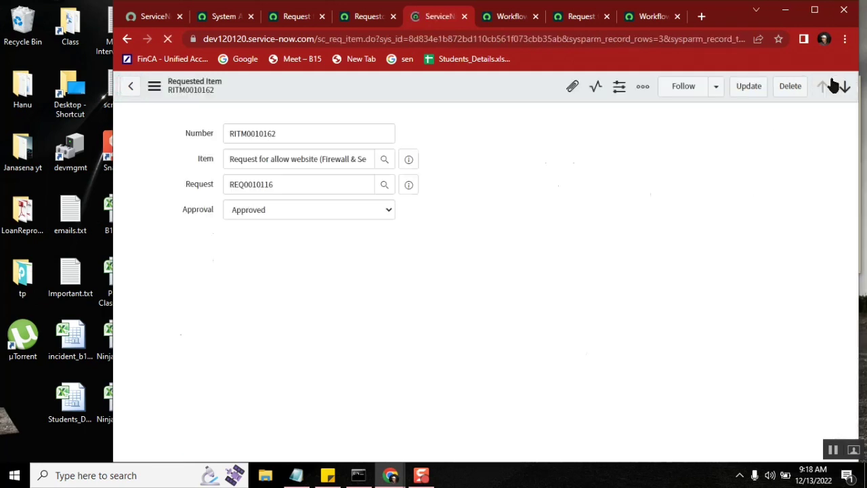
pyautogui.moveTo(853, 139); pyautogui.dragTo(853, 419)
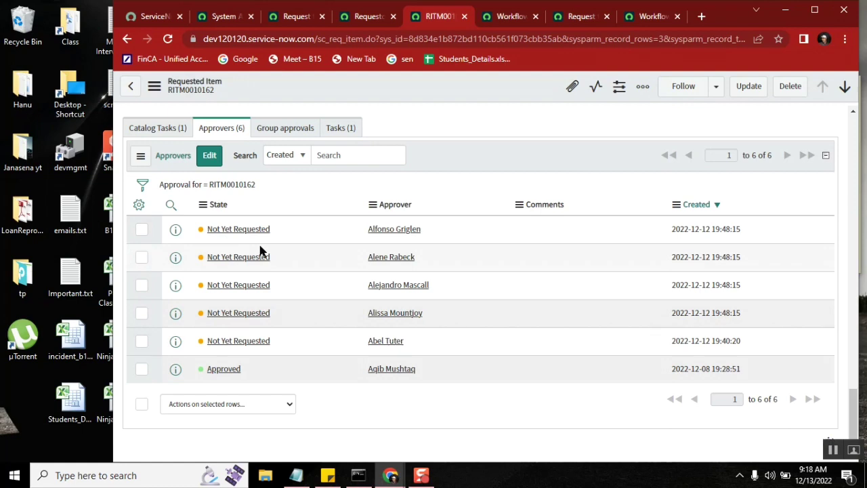
# Inspect the execution details of the Catalog Task and the security approval in the requested item's running workflow.
pyautogui.click(514, 18)
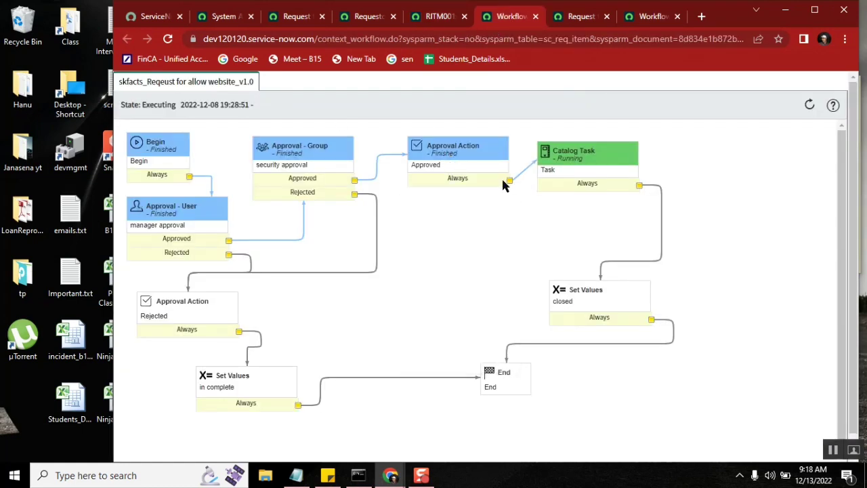
pyautogui.moveTo(579, 170)
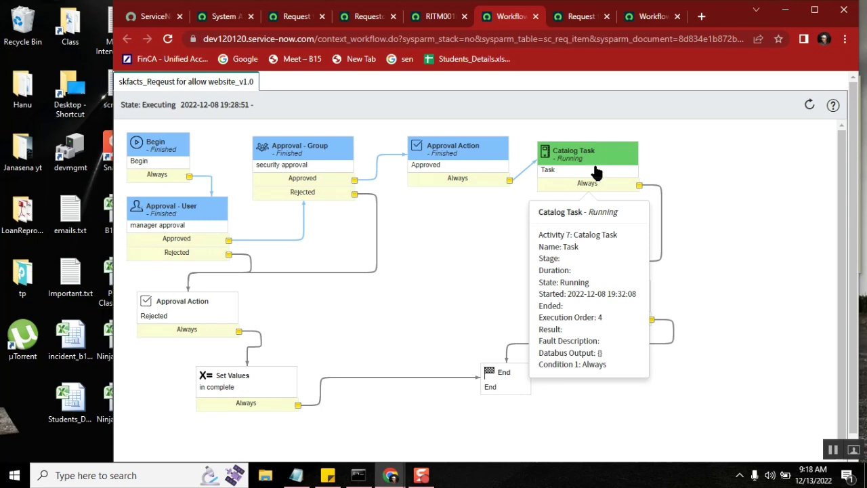
pyautogui.moveTo(290, 166)
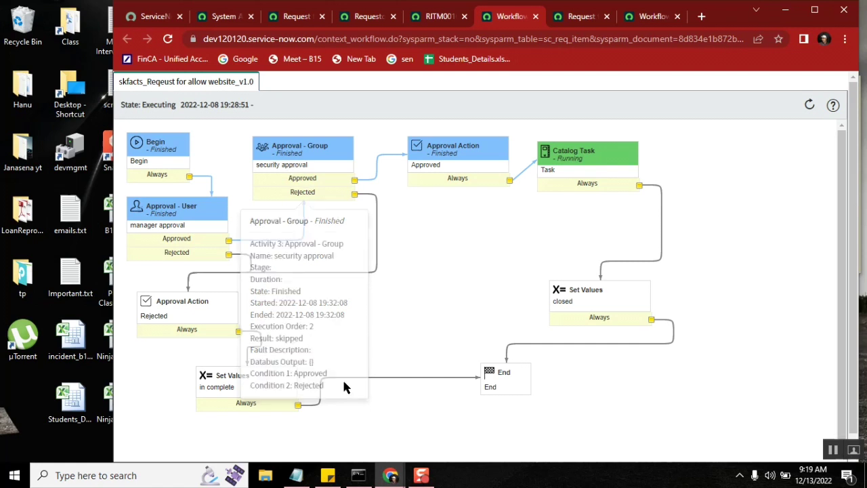
# Switch to the Notepad notes and add the line "manual running activity" below "RITM -".
pyautogui.click(296, 475)
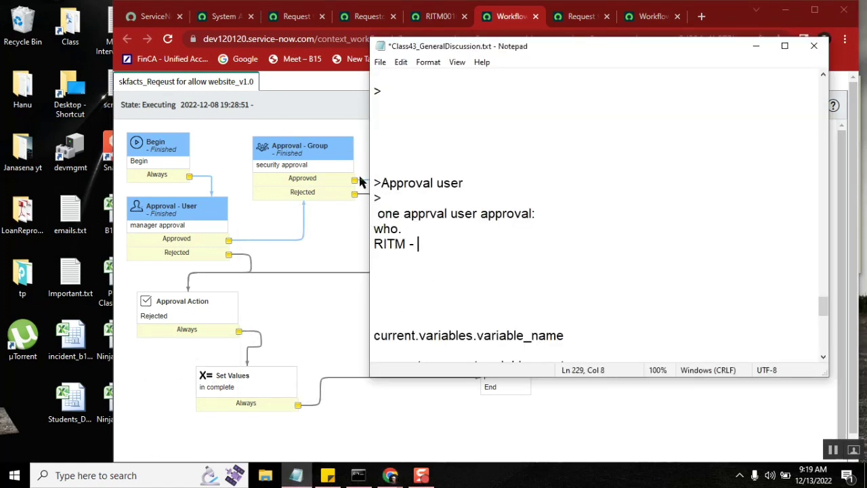
pyautogui.click(377, 215)
pyautogui.click(393, 202)
pyautogui.moveTo(374, 244); pyautogui.dragTo(420, 243)
pyautogui.click(431, 242)
pyautogui.press('Return')
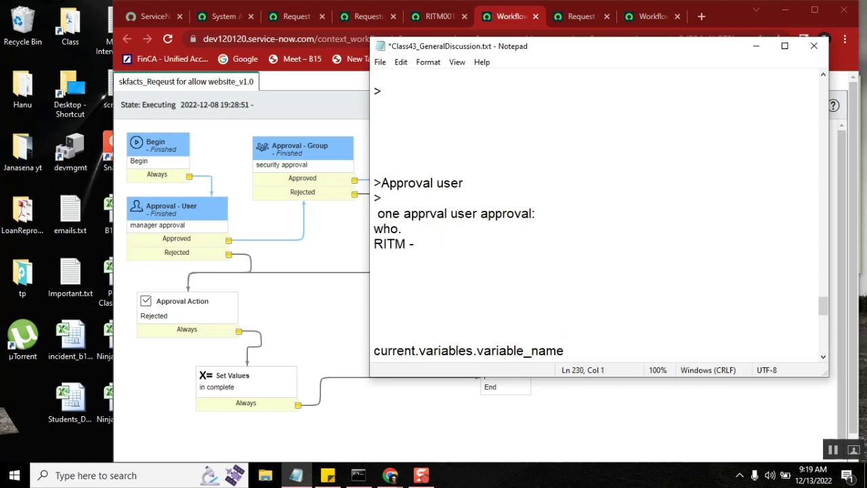
pyautogui.write('manual runni')
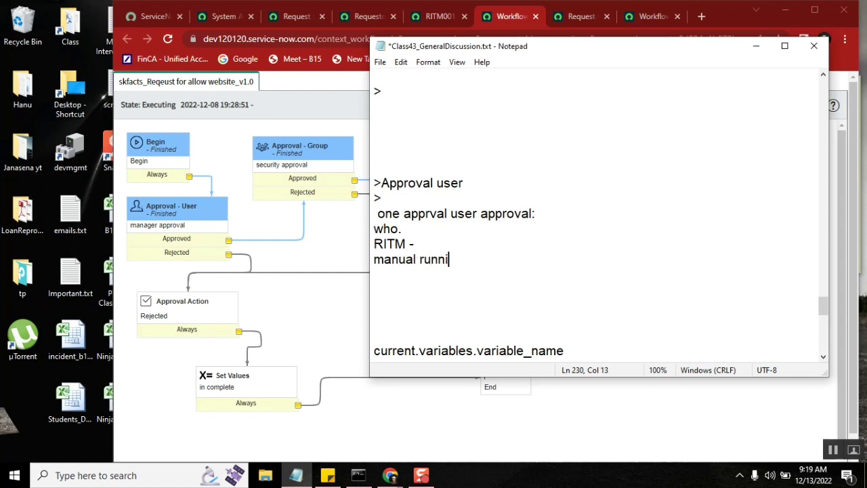
pyautogui.write('ng activit')
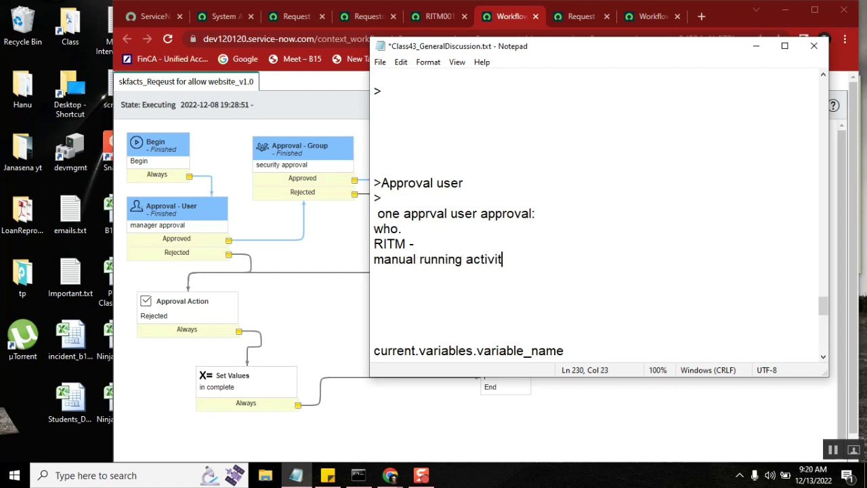
pyautogui.write('y')
pyautogui.hotkey('shift', 'Home')
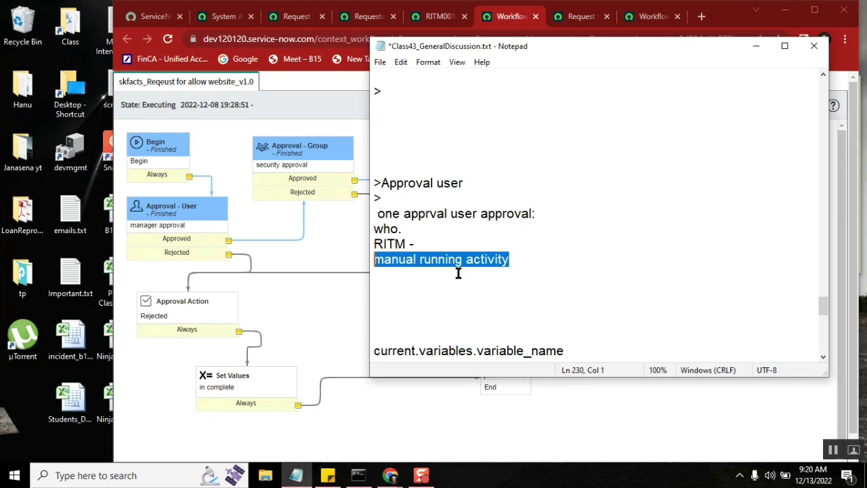
# Compare the approvers' states on the requested item with the security approval, Approval Action and Catalog Task in the running workflow.
pyautogui.click(429, 18)
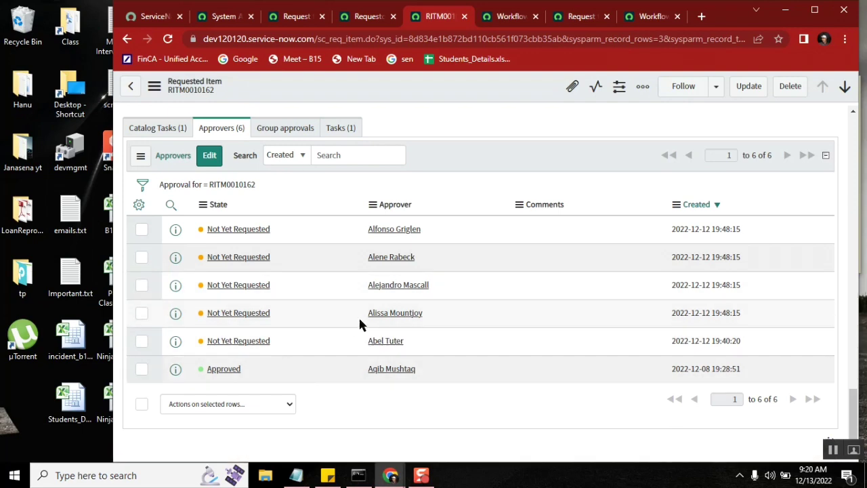
pyautogui.click(512, 15)
pyautogui.moveTo(314, 151)
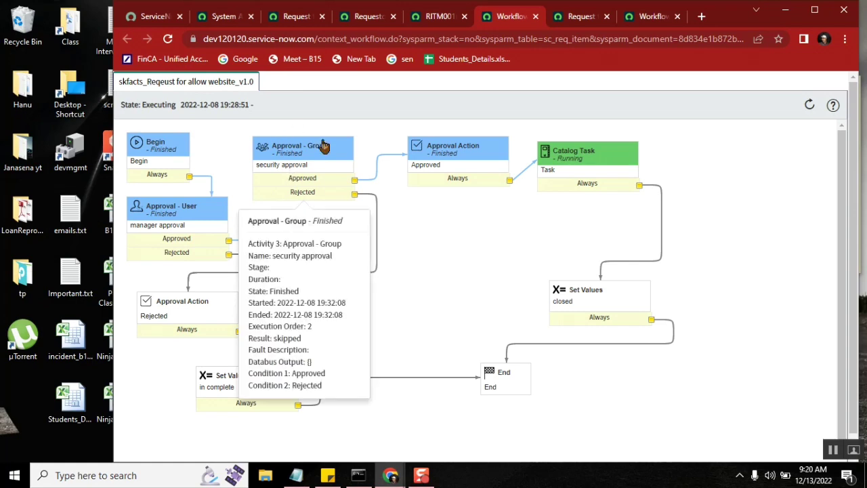
pyautogui.click(430, 19)
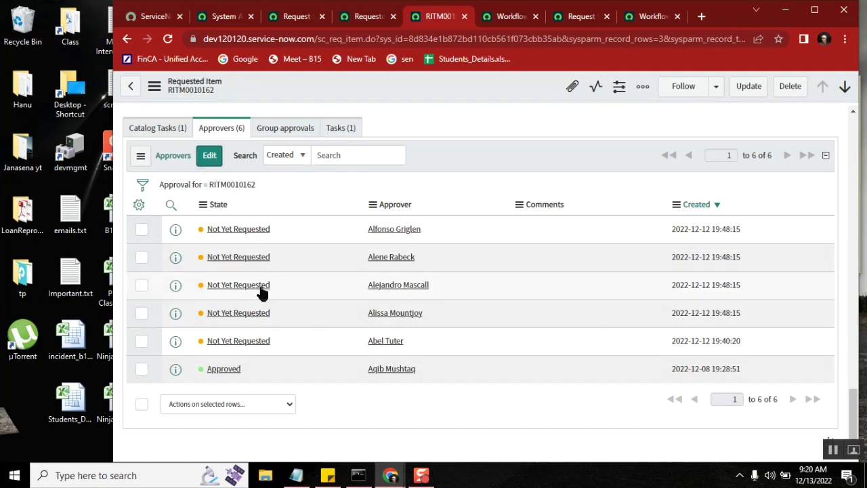
pyautogui.click(504, 18)
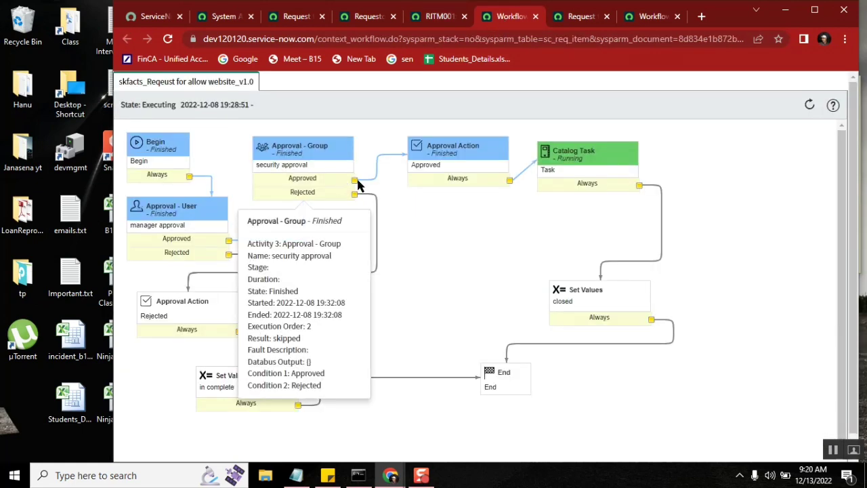
pyautogui.moveTo(430, 159)
pyautogui.moveTo(634, 157)
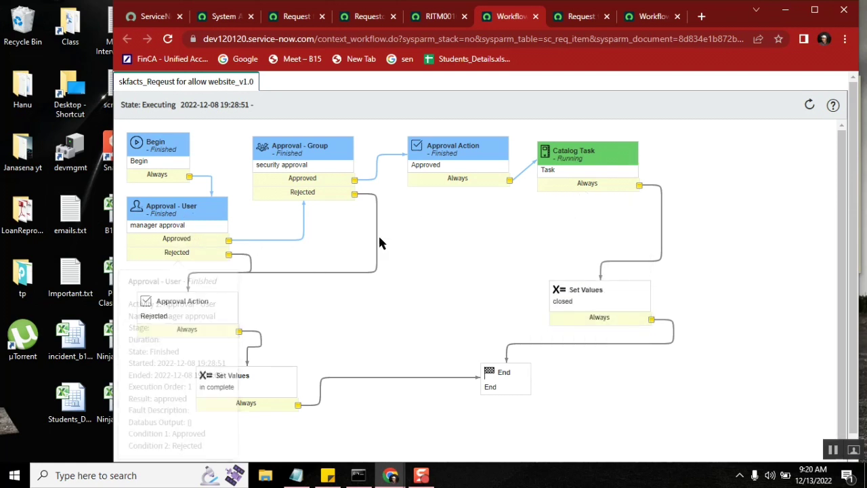
pyautogui.moveTo(596, 163)
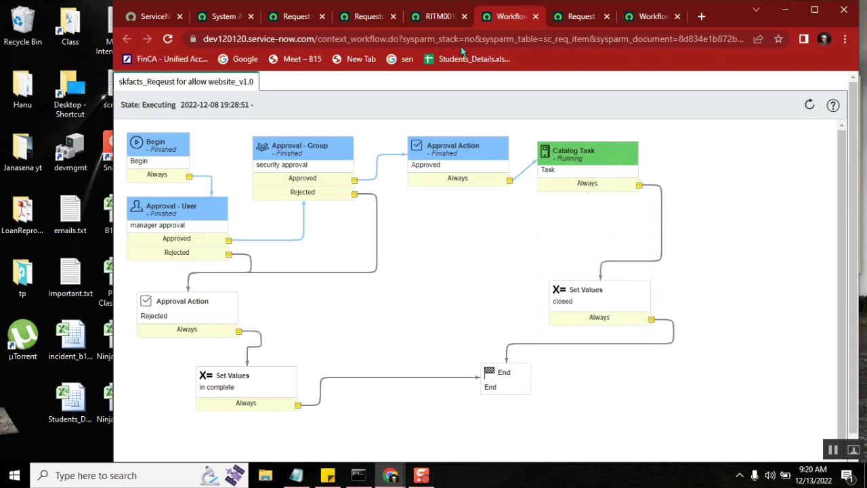
# Examine the workflow-generated and manually added approvers on the requested item, and relate them to the Manual Approvals activity in the workflow editor.
pyautogui.click(437, 16)
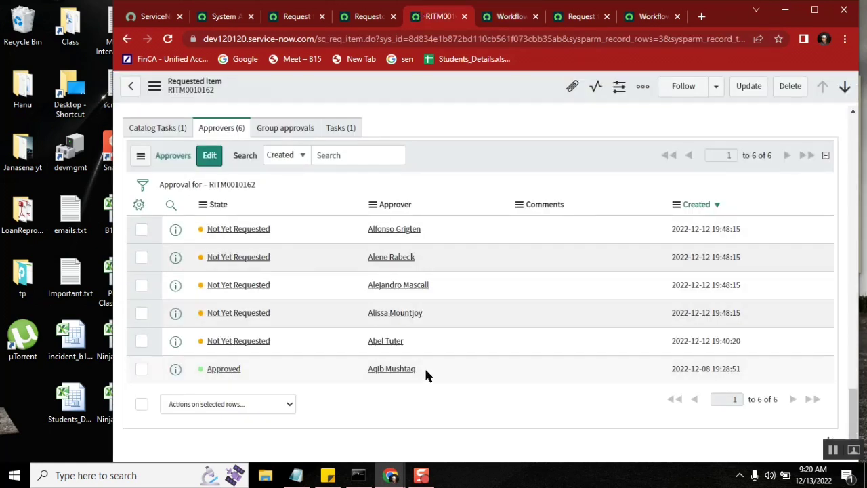
pyautogui.moveTo(424, 367); pyautogui.dragTo(369, 370)
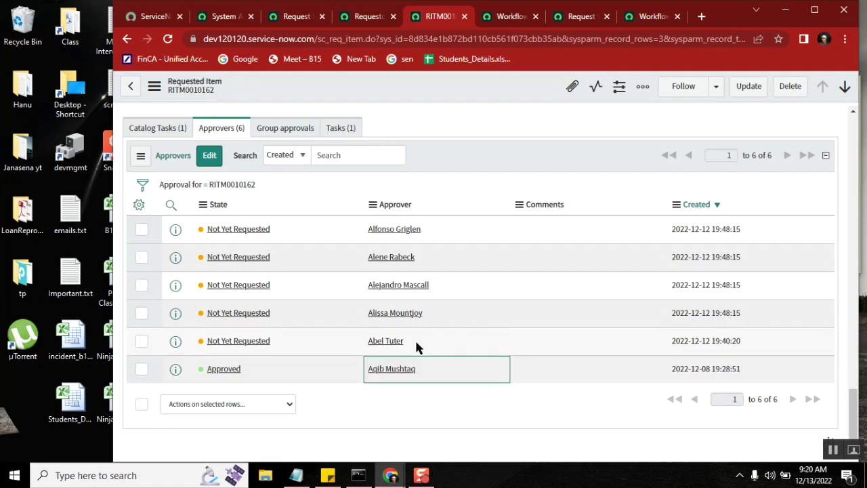
pyautogui.moveTo(415, 342); pyautogui.dragTo(371, 345)
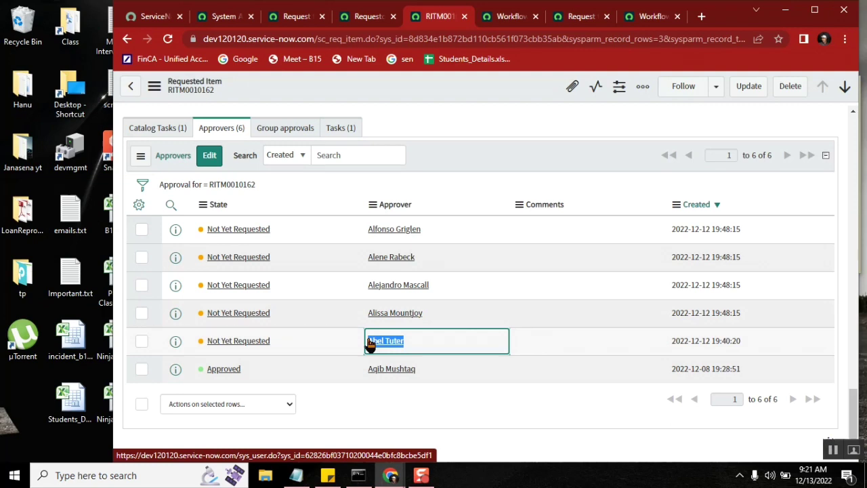
pyautogui.click(663, 15)
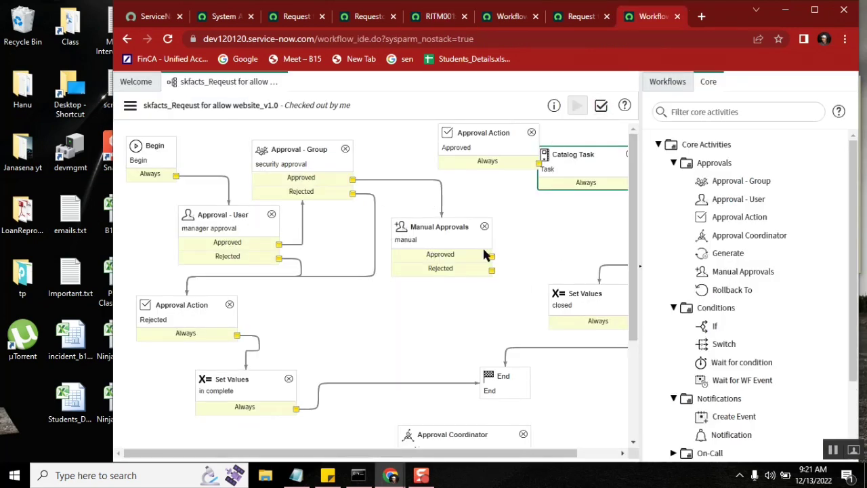
pyautogui.click(437, 17)
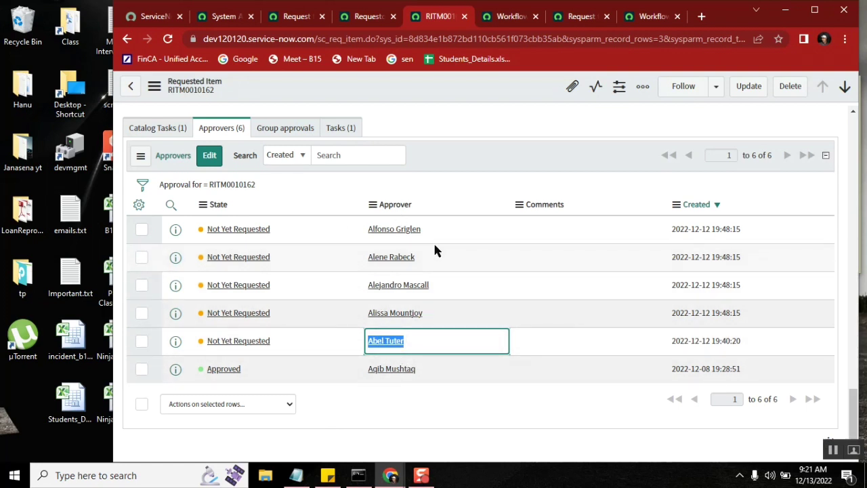
pyautogui.click(459, 402)
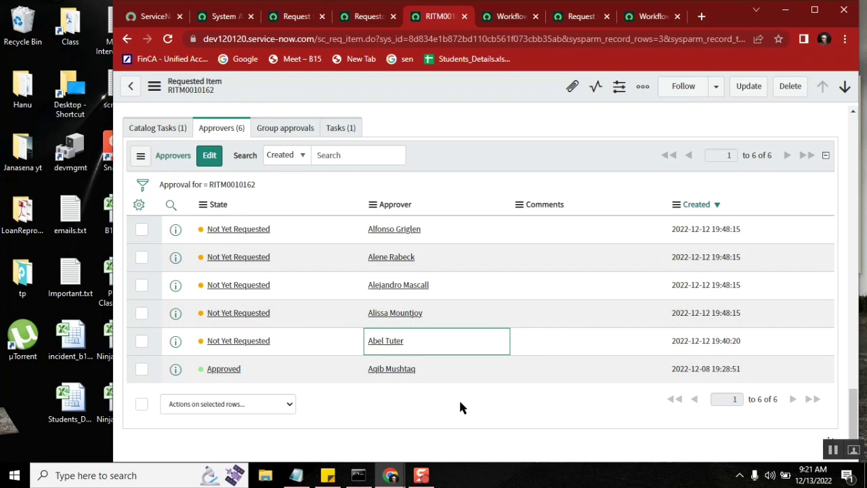
# Return to the Notepad notes and place the cursor two lines below "manual running activity".
pyautogui.click(296, 475)
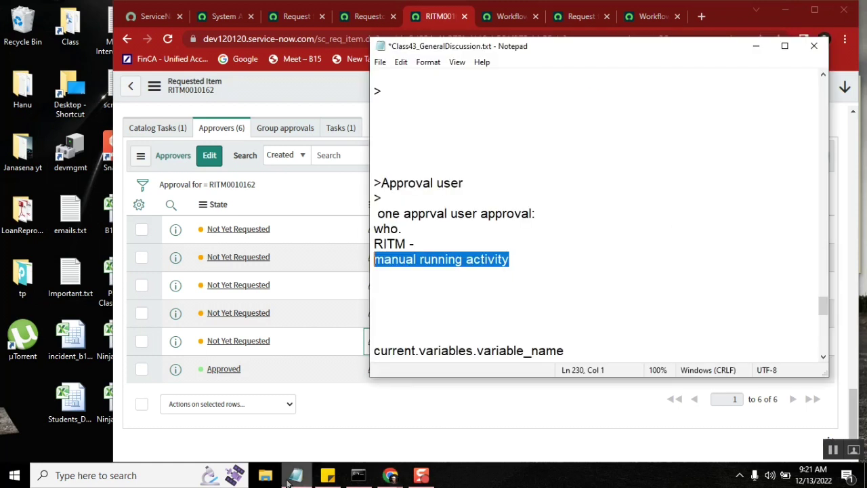
pyautogui.click(394, 290)
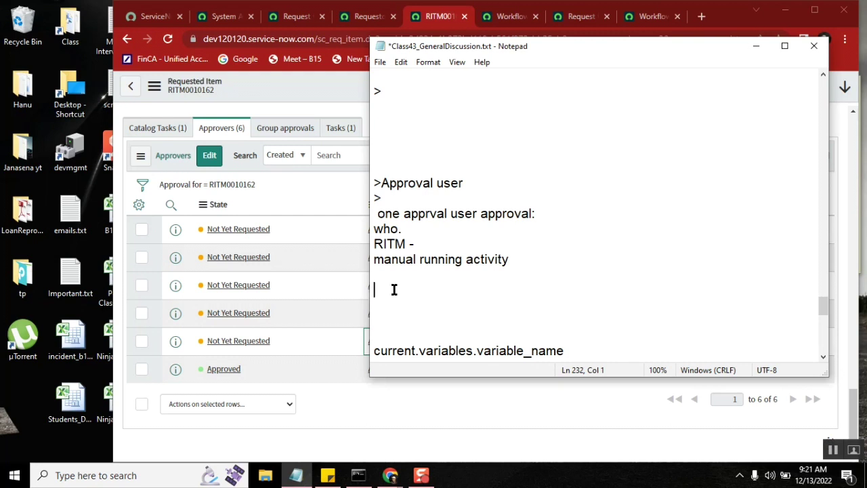
pyautogui.write('noram')
pyautogui.press('BackSpace')
pyautogui.press('BackSpace')
pyautogui.write('malchan')
pyautogui.press('BackSpace')
pyautogui.press('BackSpace')
pyautogui.press('BackSpace')
pyautogui.press('BackSpace')
pyautogui.press('BackSpace')
pyautogui.press('BackSpace')
pyautogui.press('BackSpace')
pyautogui.press('BackSpace')
pyautogui.press('BackSpace')
pyautogui.press('BackSpace')
pyautogui.press('BackSpace')
# Add the note lines "Emergency" and "emg change group. 10", separated by a blank line.
pyautogui.write('En')
pyautogui.press('BackSpace')
pyautogui.write('mergent')
pyautogui.press('BackSpace')
pyautogui.write('cy')
pyautogui.press('Return')
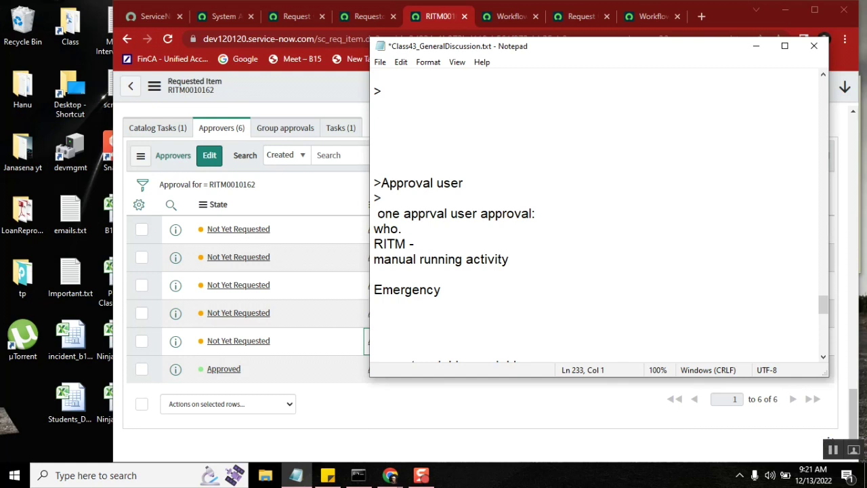
pyautogui.press('Return')
pyautogui.write('emg change gr')
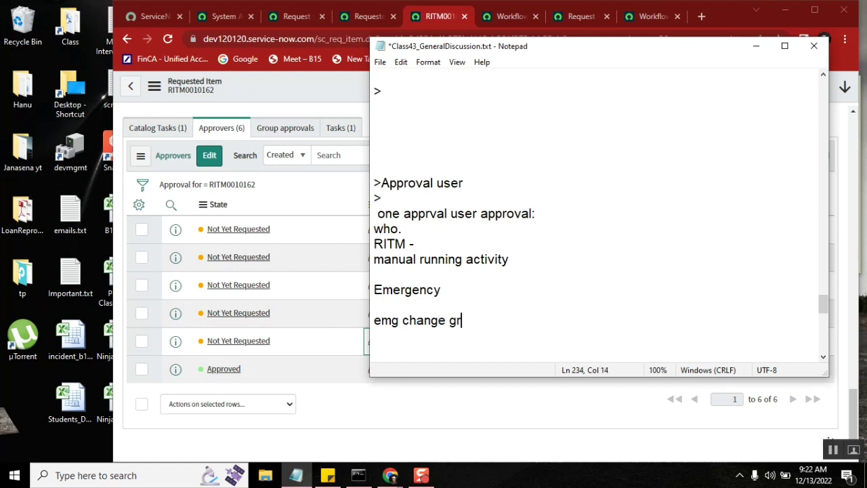
pyautogui.write('oup. 10')
# Extend the "Emergency" line with "- manual approvals" and add the line "chg...." directly beneath it.
pyautogui.doubleClick(424, 291)
pyautogui.click(481, 288)
pyautogui.write('- manua')
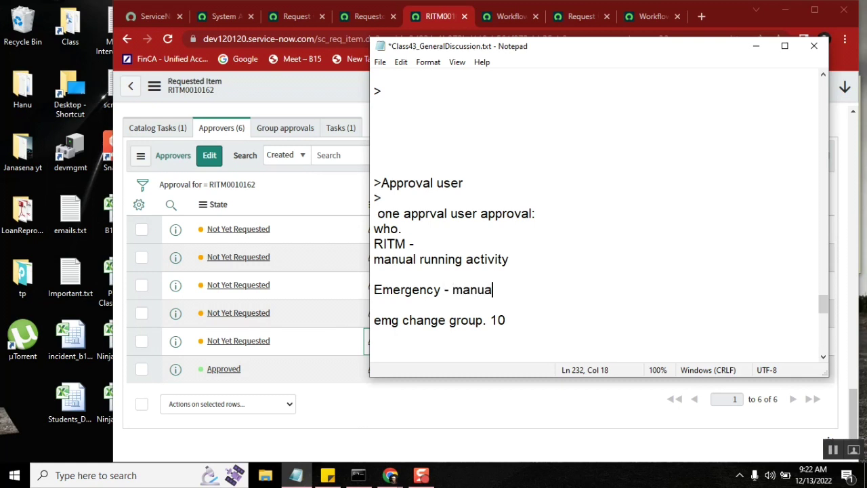
pyautogui.write('l approvals')
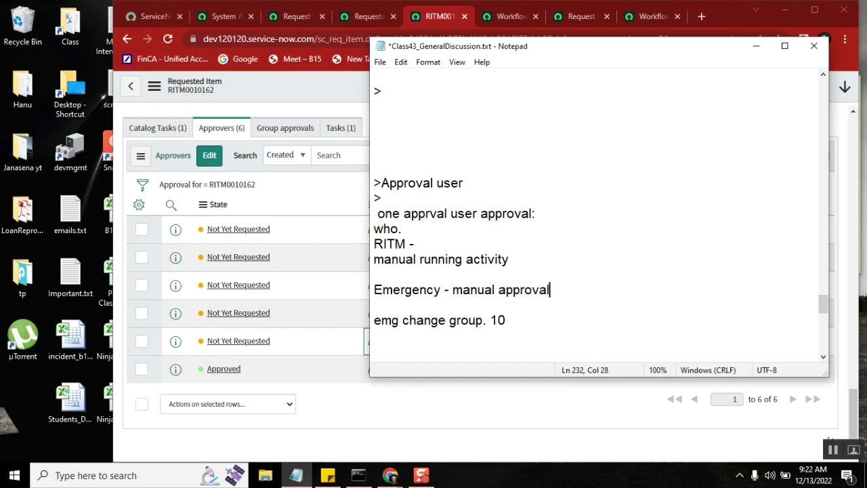
pyautogui.doubleClick(478, 321)
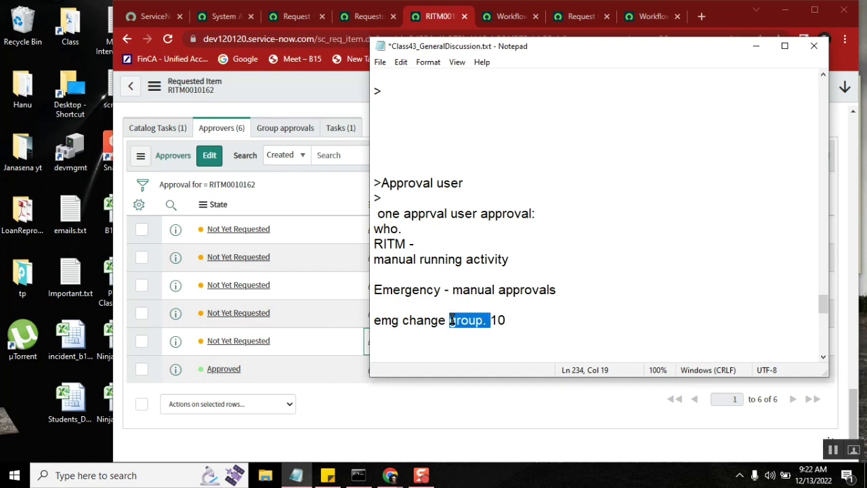
pyautogui.doubleClick(407, 290)
pyautogui.click(557, 290)
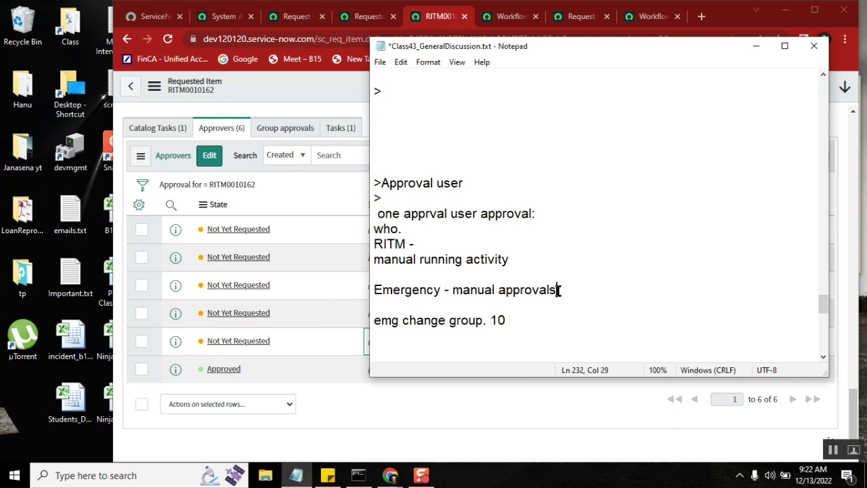
pyautogui.press('Return')
pyautogui.write('chg....')
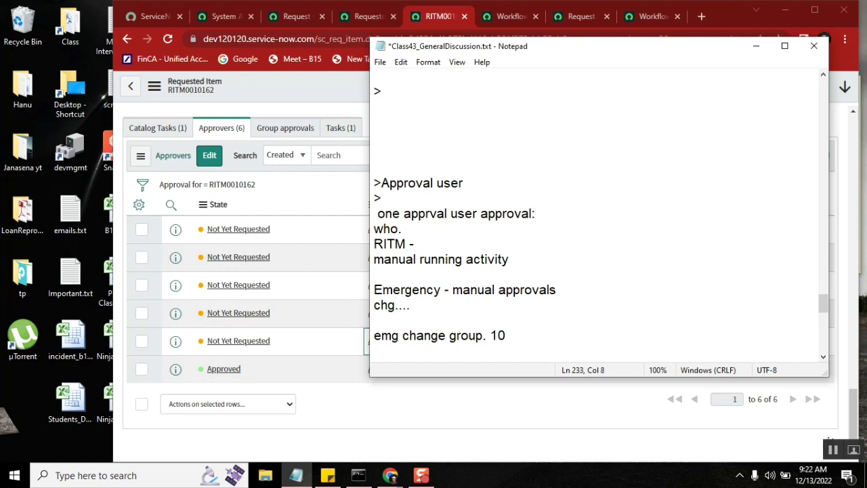
# Review the emergency change notes, highlighting "Emergency", "chg...." and the group size "10" to relate them to manual approvals.
pyautogui.doubleClick(498, 334)
pyautogui.doubleClick(413, 295)
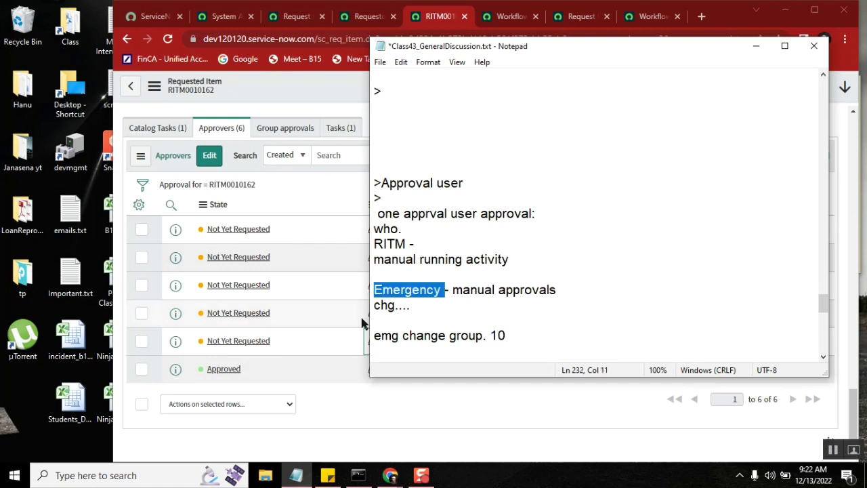
pyautogui.doubleClick(383, 306)
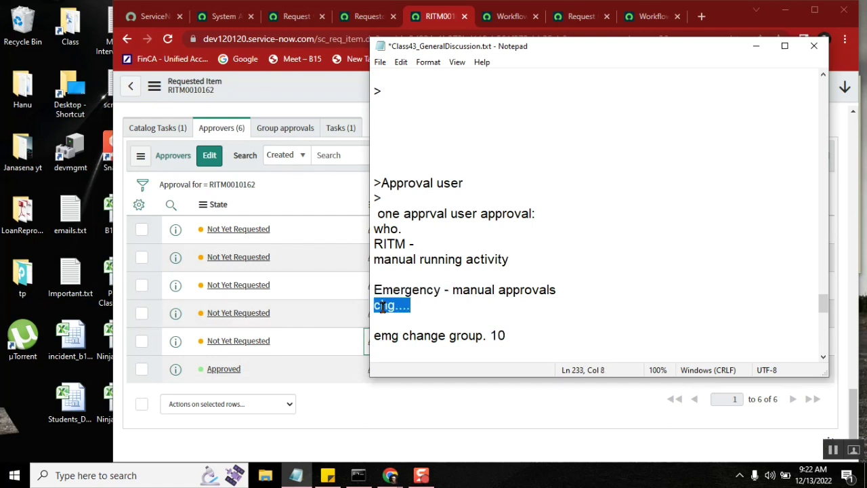
pyautogui.click(411, 308)
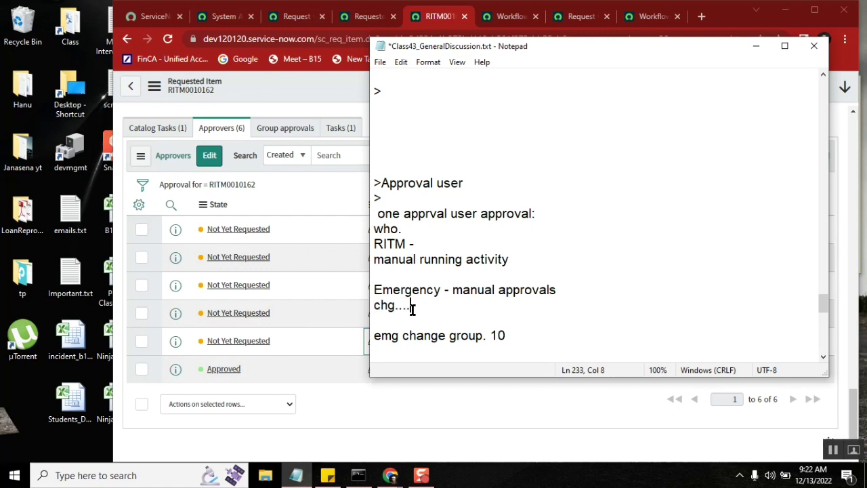
pyautogui.doubleClick(498, 337)
pyautogui.doubleClick(407, 289)
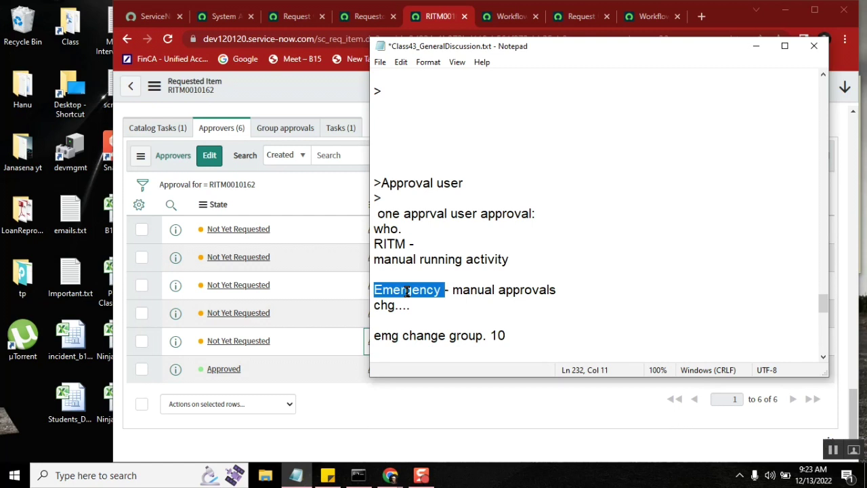
pyautogui.doubleClick(498, 335)
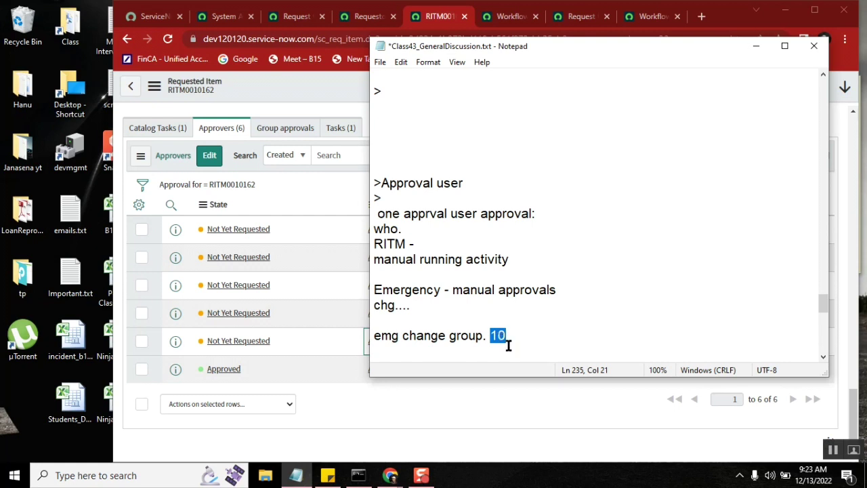
pyautogui.doubleClick(384, 305)
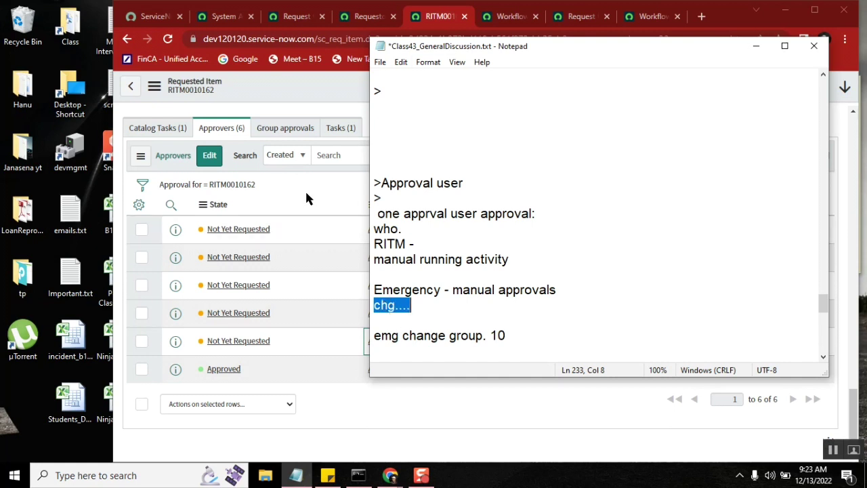
# Switch to the requested item's approvers list in Chrome to examine it, and return to the Notepad notes to review the "manual running activity" line.
pyautogui.click(305, 189)
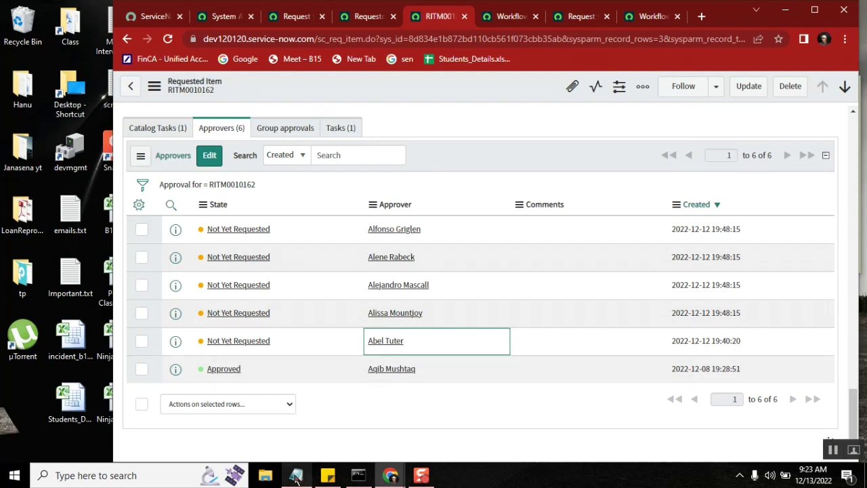
pyautogui.moveTo(295, 475)
pyautogui.click(306, 420)
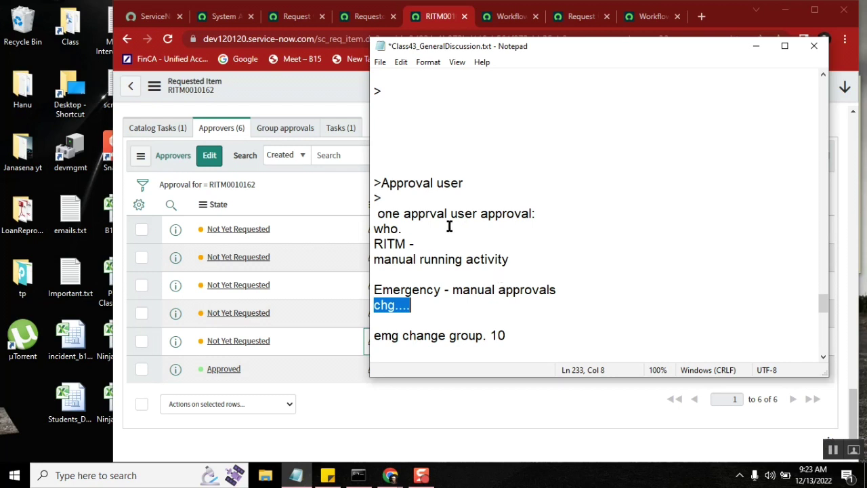
pyautogui.doubleClick(400, 263)
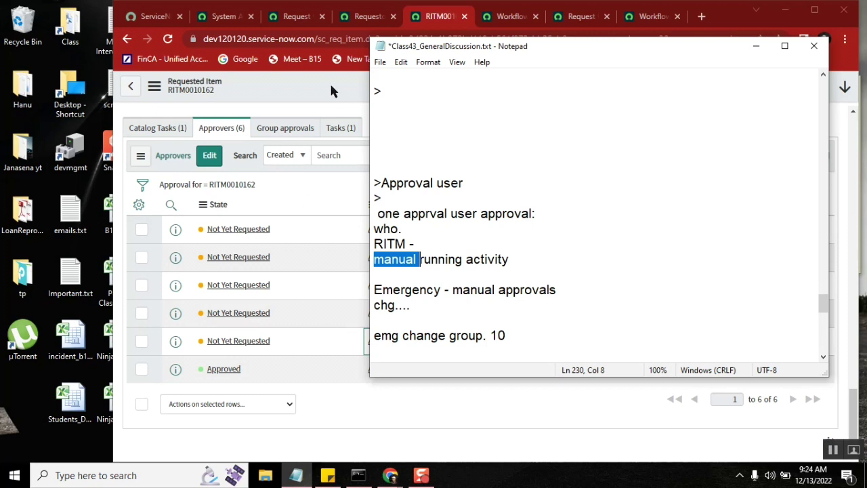
pyautogui.click(509, 247)
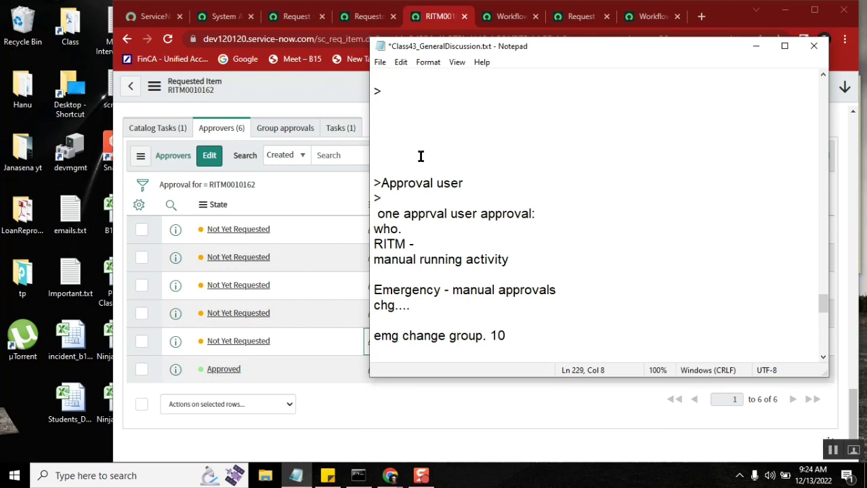